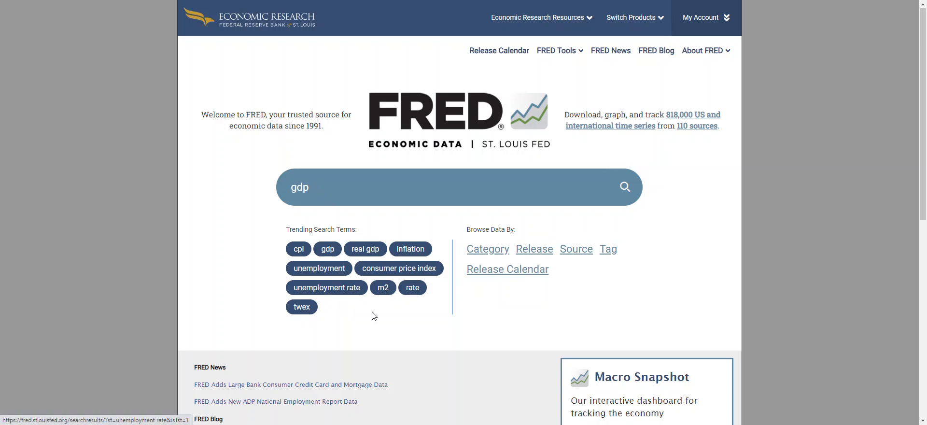
# Look through the homepage's news, at-a-glance indicators and popular series.
pyautogui.scroll(-2, 526, 326)
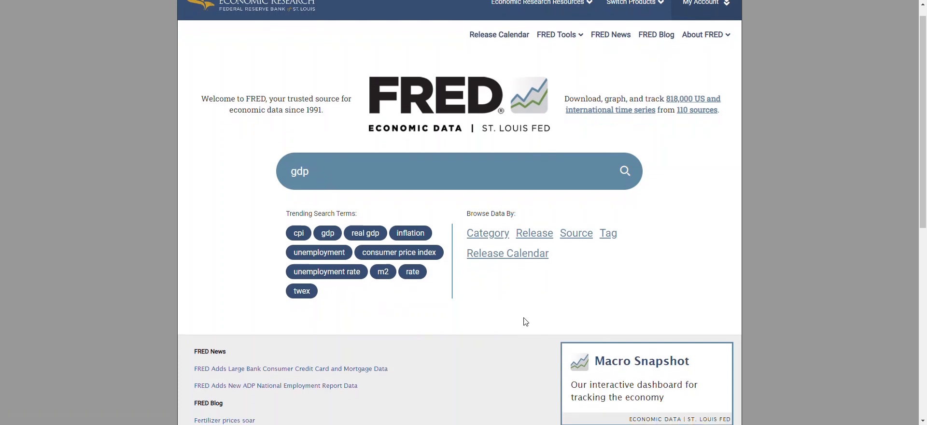
pyautogui.scroll(-1, 517, 241)
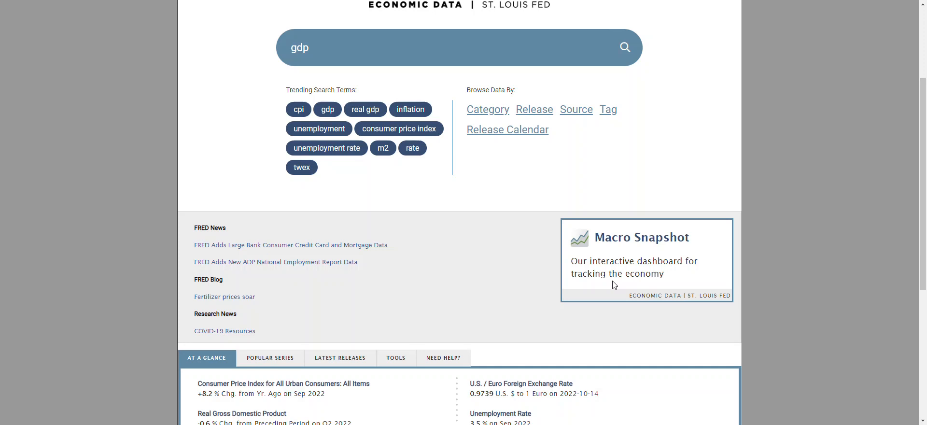
pyautogui.scroll(-1, 444, 233)
pyautogui.scroll(-4, 442, 208)
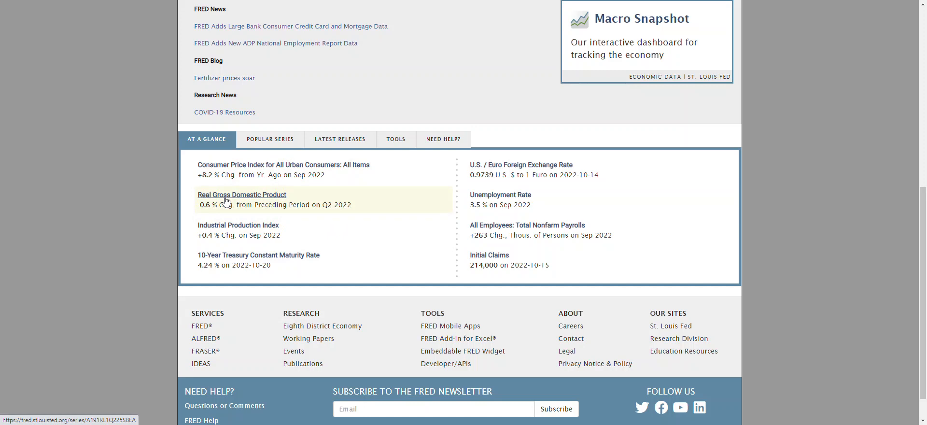
pyautogui.click(278, 142)
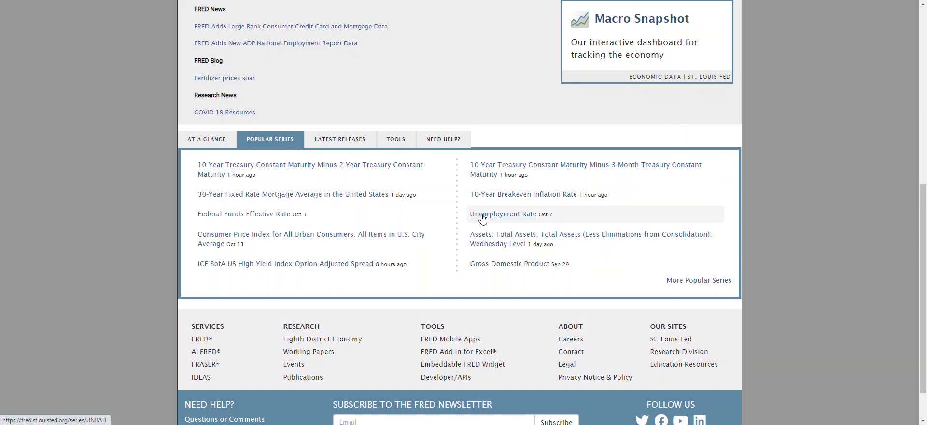
pyautogui.scroll(7, 482, 219)
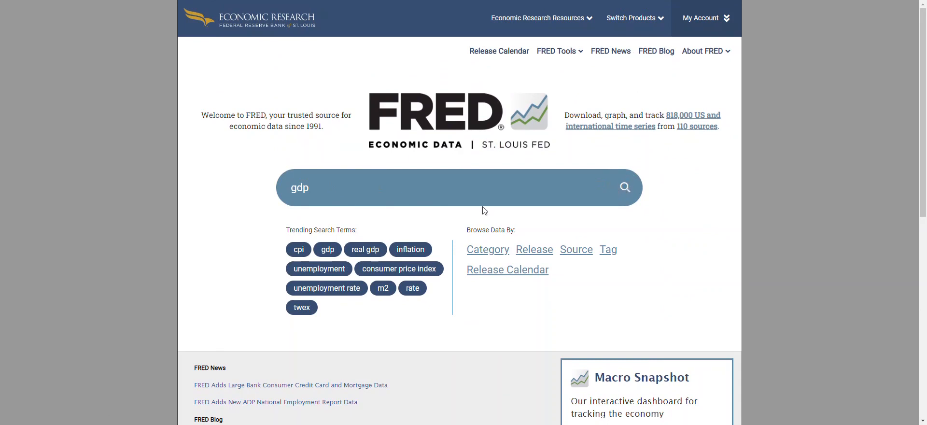
# Search the database for "gdp" and open the Gross Domestic Product series from the results.
pyautogui.press('Return')
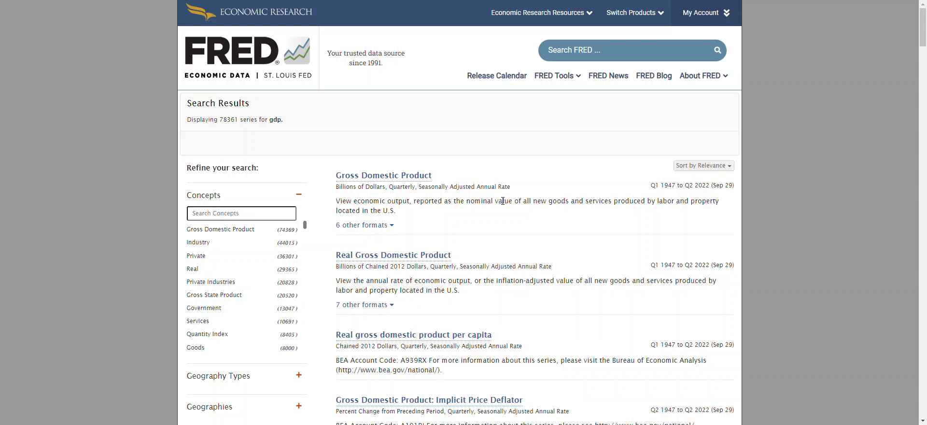
pyautogui.scroll(-1, 499, 252)
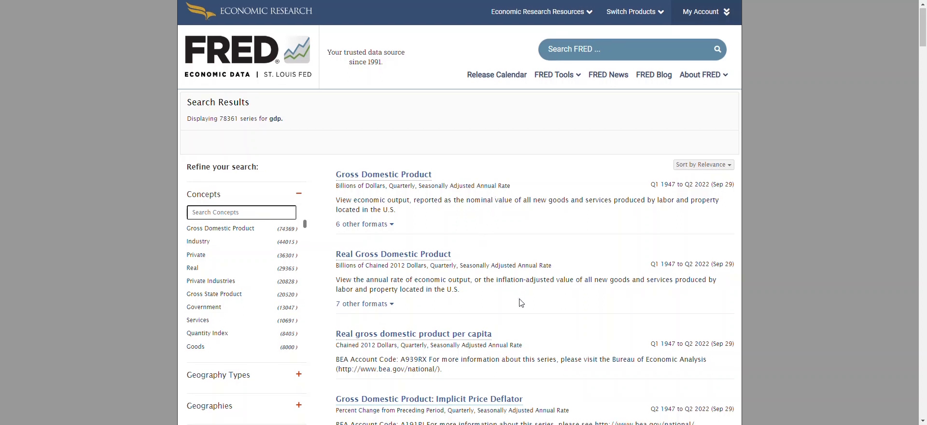
pyautogui.scroll(-1, 521, 302)
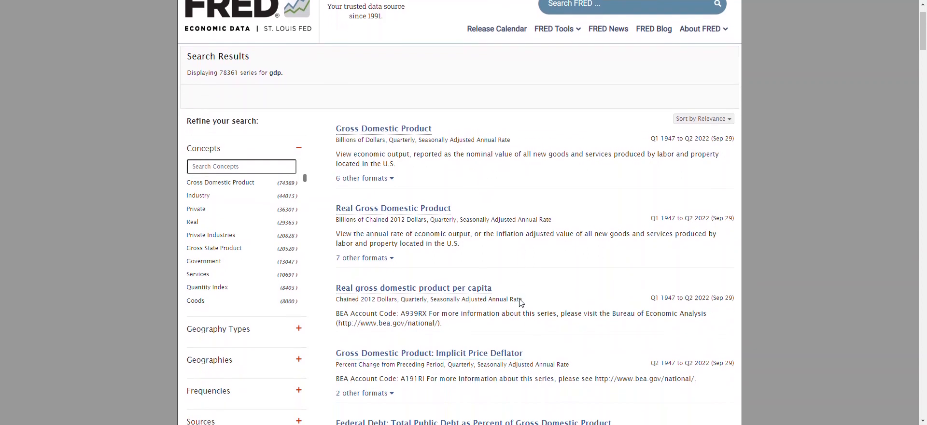
pyautogui.scroll(-3, 535, 268)
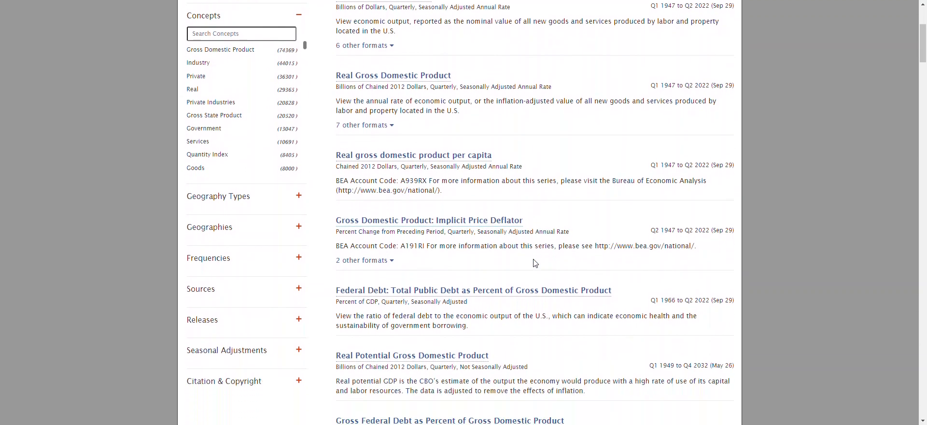
pyautogui.scroll(4, 532, 267)
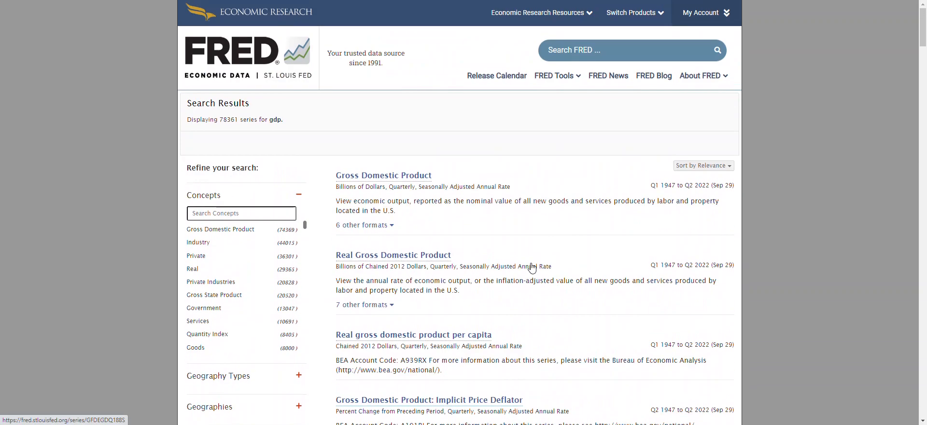
pyautogui.click(368, 182)
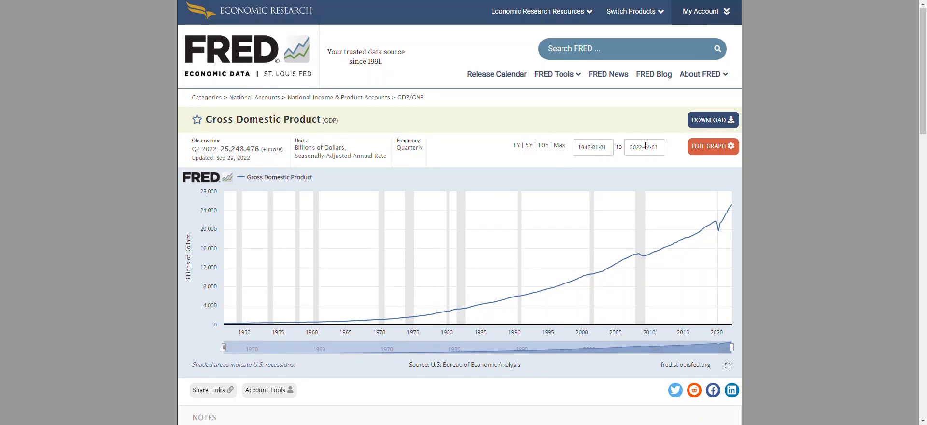
# Limit the Gross Domestic Product graph to the 10-year date range.
pyautogui.moveTo(530, 313)
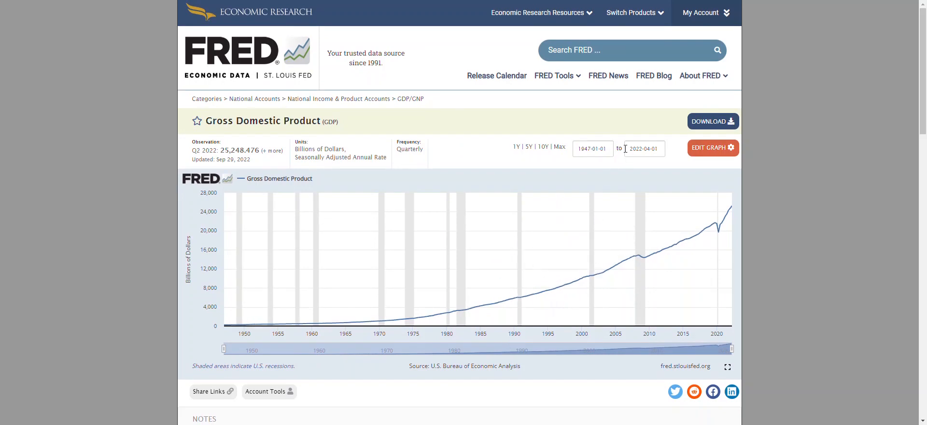
pyautogui.click(595, 150)
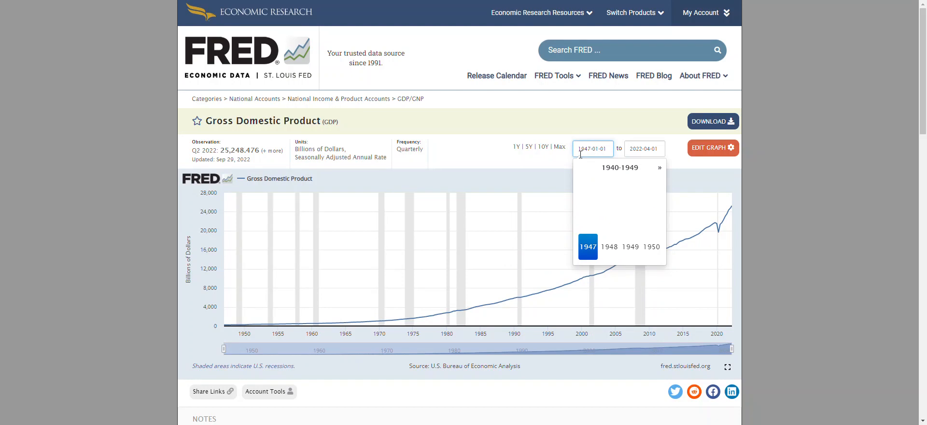
pyautogui.click(542, 168)
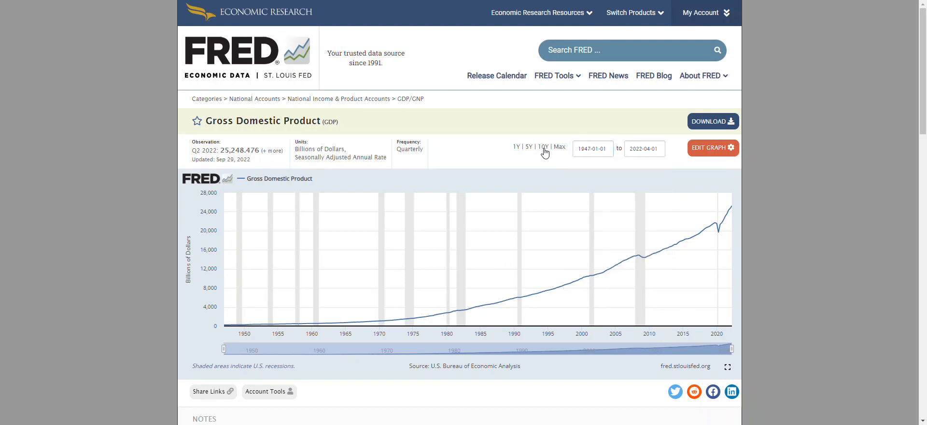
pyautogui.click(543, 147)
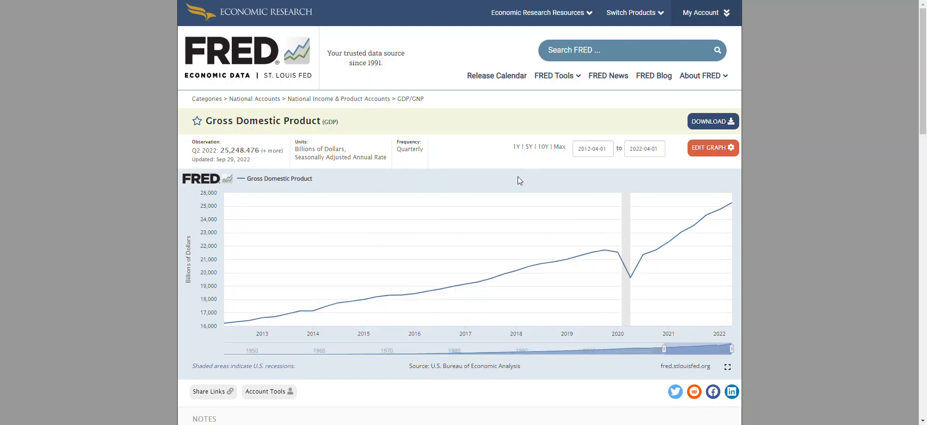
# Examine the series notes, highlight the suggested citation text, and look over the release tables below the graph.
pyautogui.scroll(-1, 425, 255)
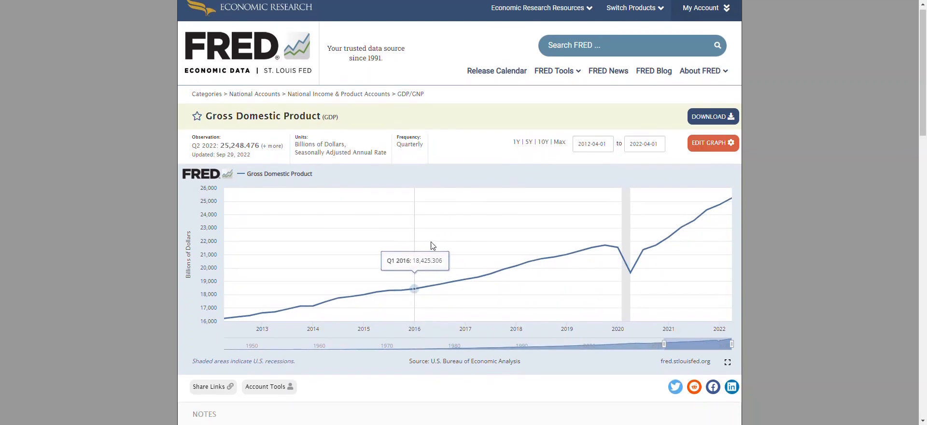
pyautogui.scroll(-4, 431, 255)
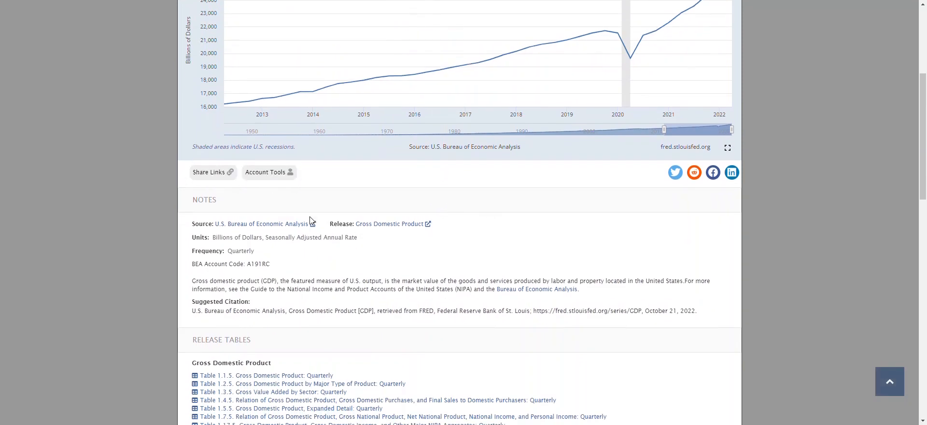
pyautogui.scroll(-1, 475, 230)
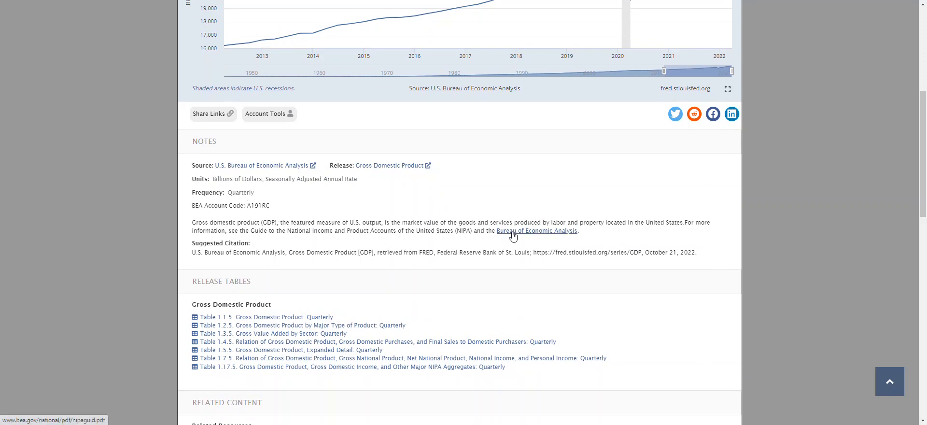
pyautogui.moveTo(192, 253); pyautogui.dragTo(698, 254)
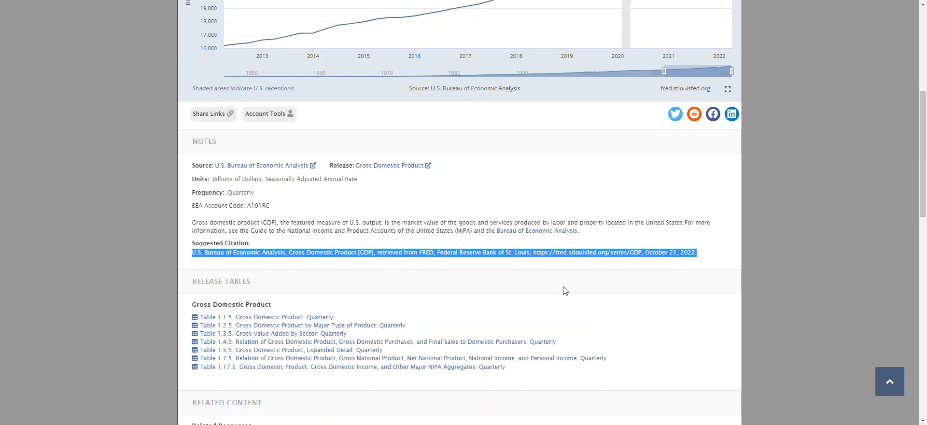
pyautogui.scroll(-2, 358, 295)
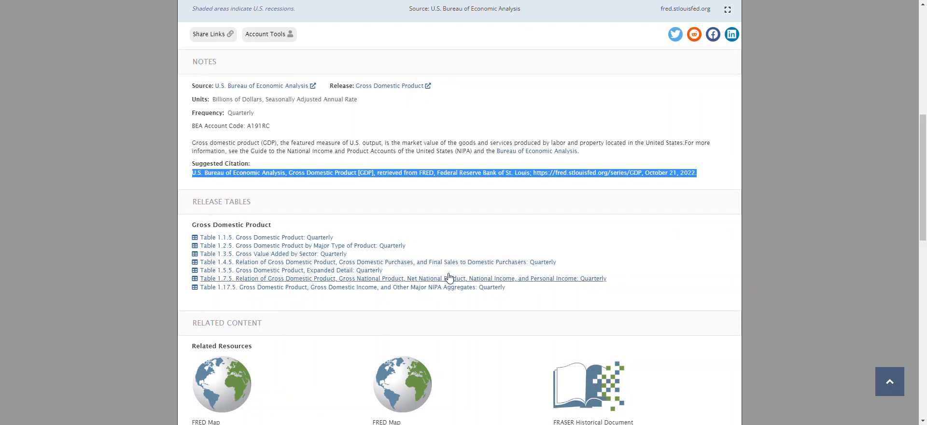
pyautogui.scroll(8, 444, 280)
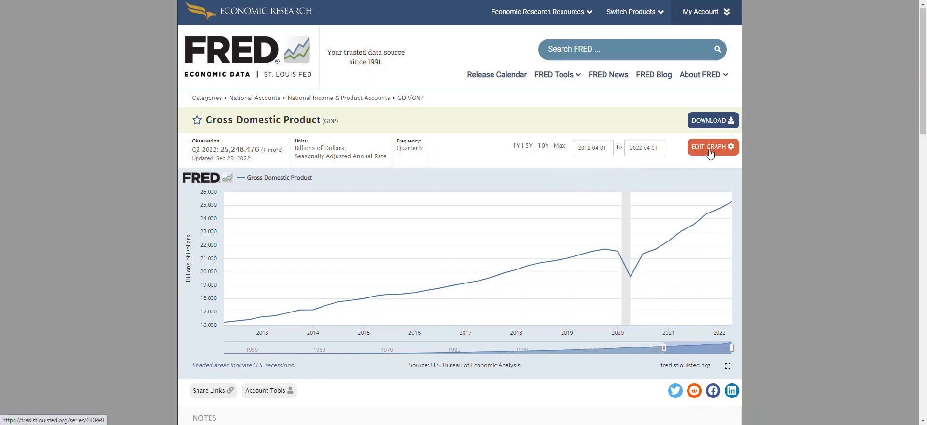
# Open the editing options for the Gross Domestic Product graph.
pyautogui.click(588, 48)
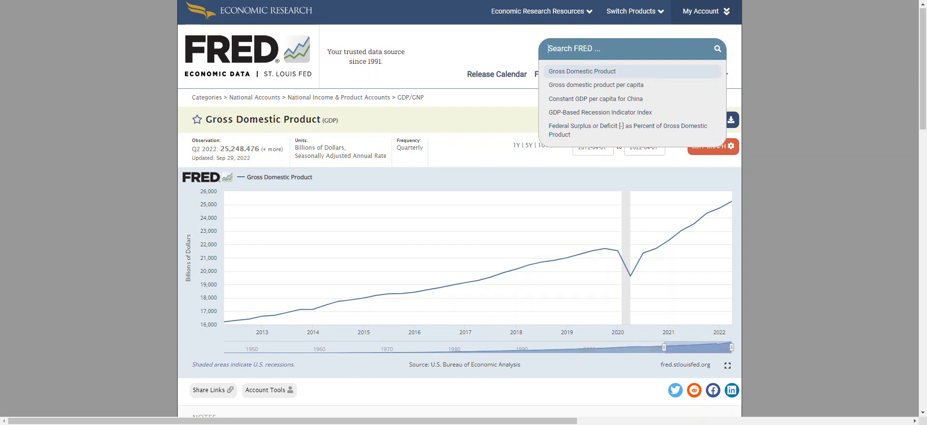
pyautogui.click(508, 163)
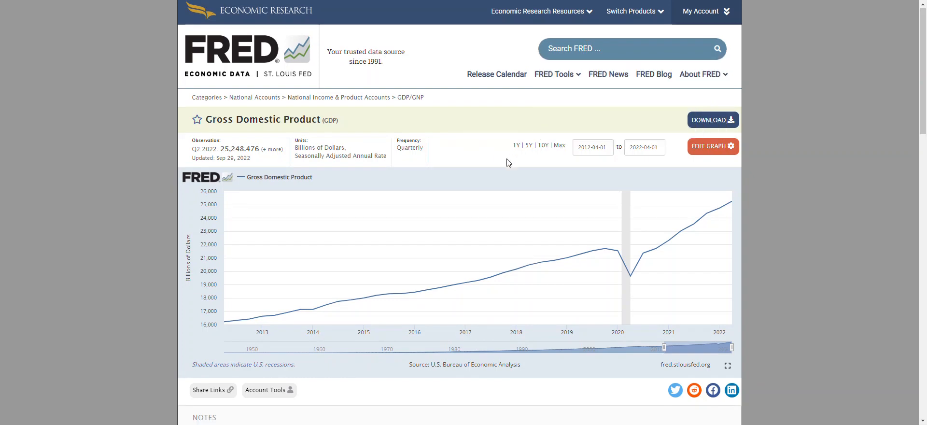
pyautogui.click(700, 151)
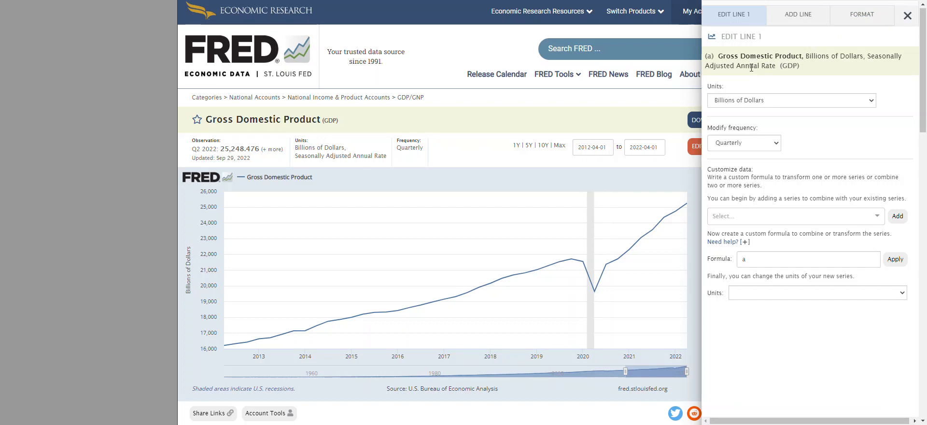
# Try Percent Change as the Gross Domestic Product line's units and switch back to Billions of Dollars.
pyautogui.click(764, 102)
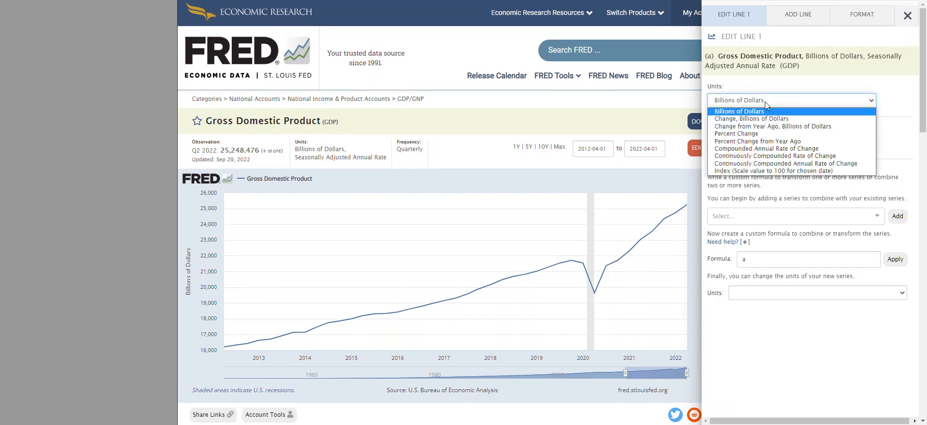
pyautogui.click(750, 133)
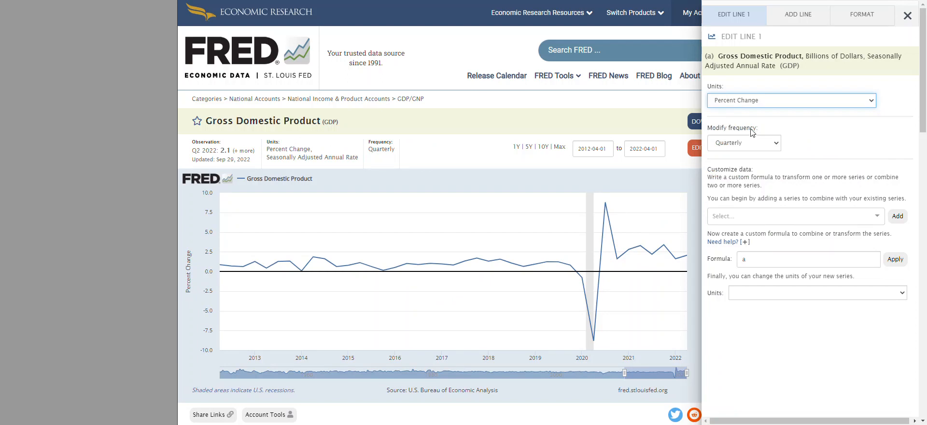
pyautogui.click(753, 104)
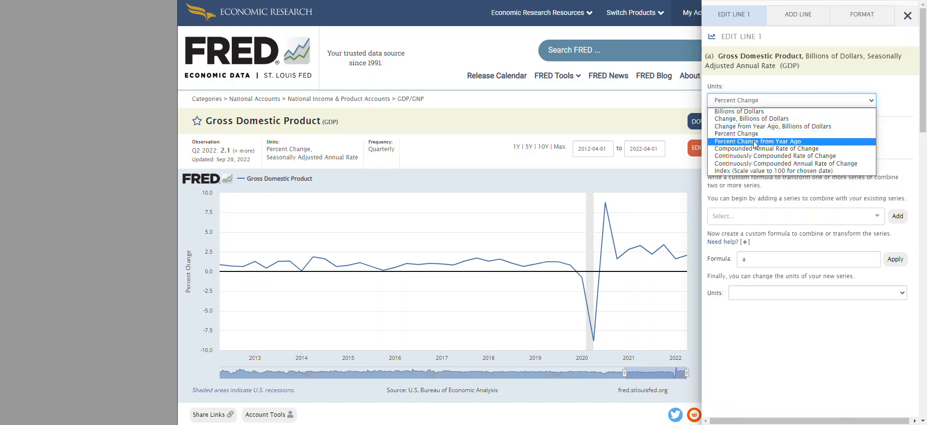
pyautogui.click(740, 111)
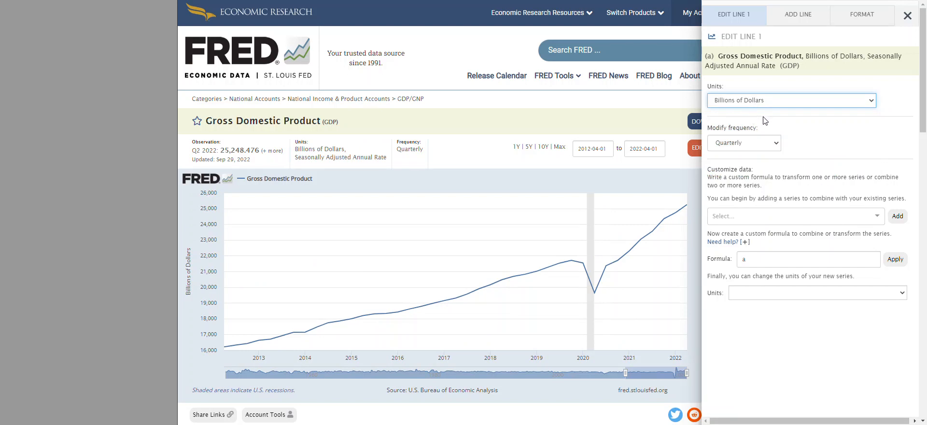
# Search for "government expend" and add the Federal Government: Current Expenditures series to the graph as a second line.
pyautogui.click(795, 18)
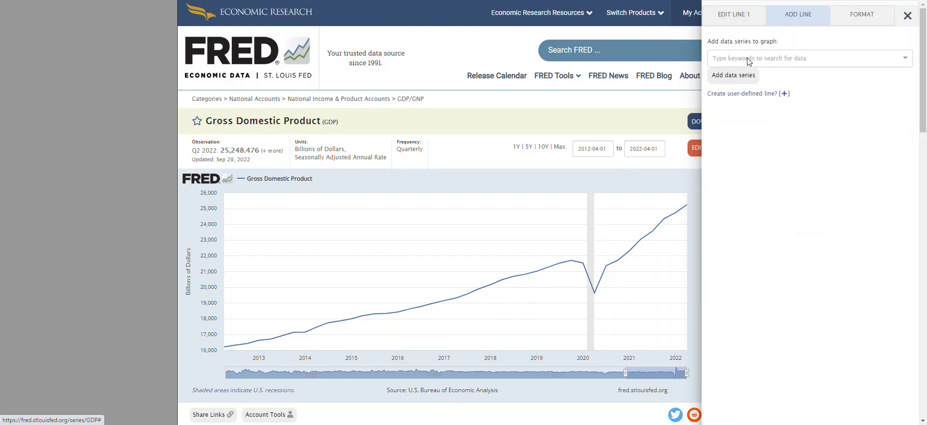
pyautogui.click(748, 60)
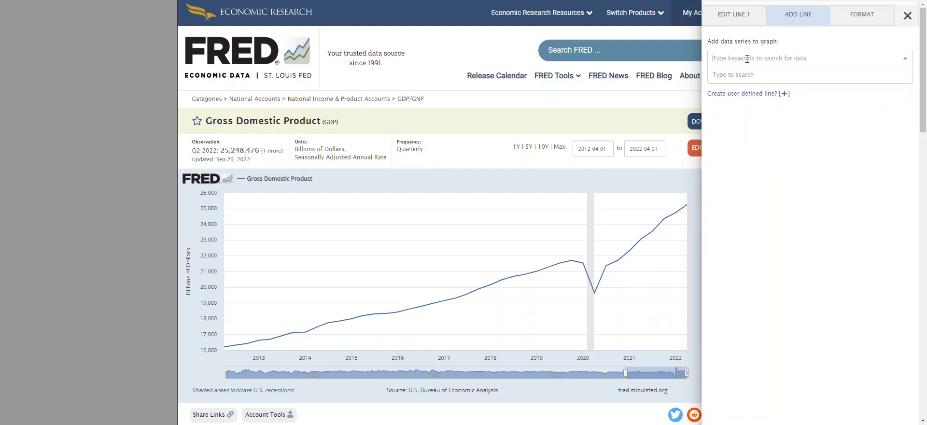
pyautogui.write('gove')
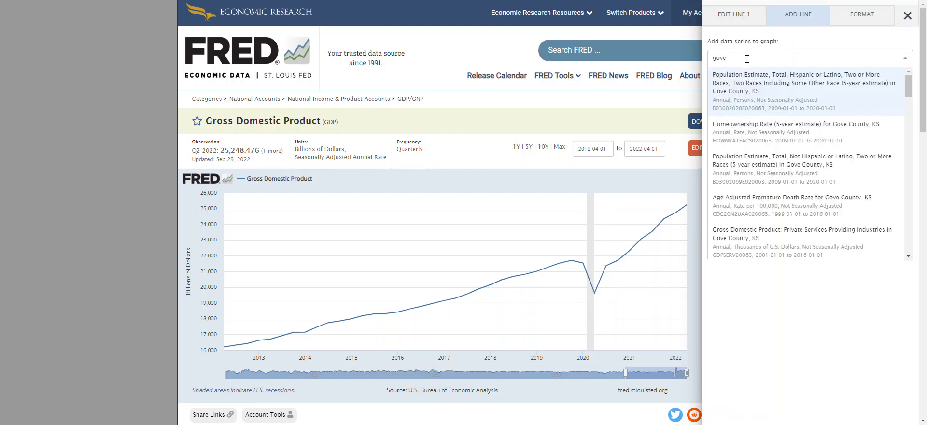
pyautogui.write('rnment expend')
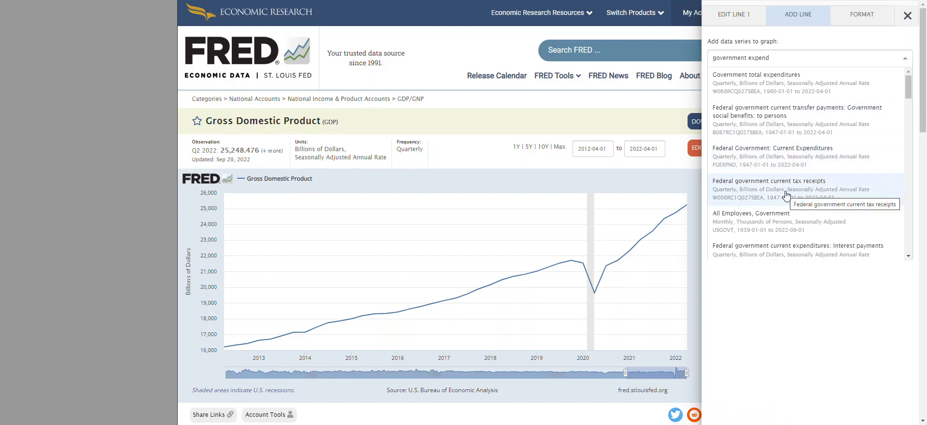
pyautogui.click(774, 160)
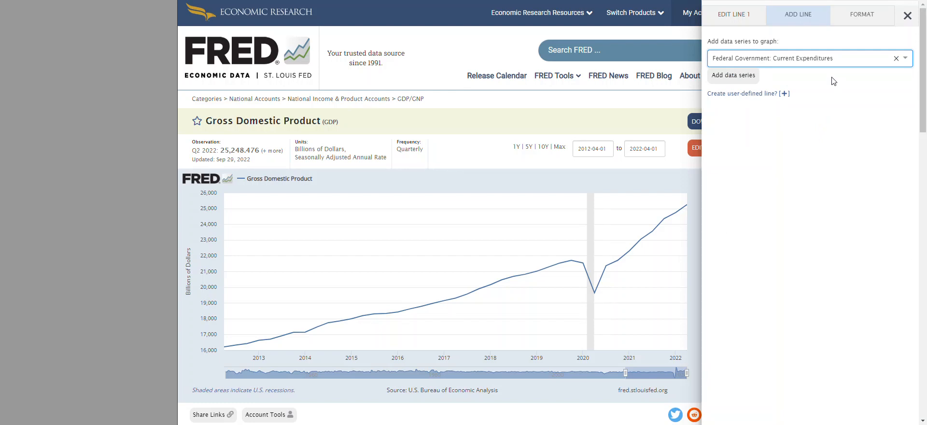
pyautogui.click(729, 79)
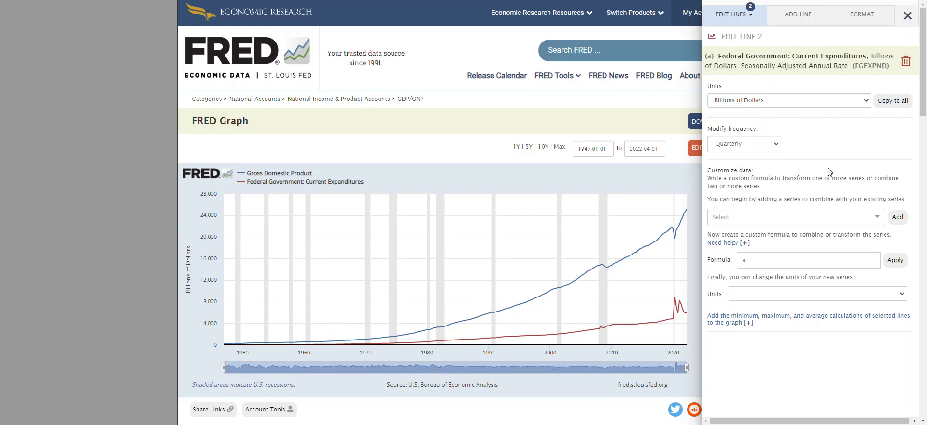
# Search for "gdp" and add the Gross Domestic Product series to line 2 for combining with federal expenditures.
pyautogui.moveTo(677, 323)
pyautogui.click(737, 217)
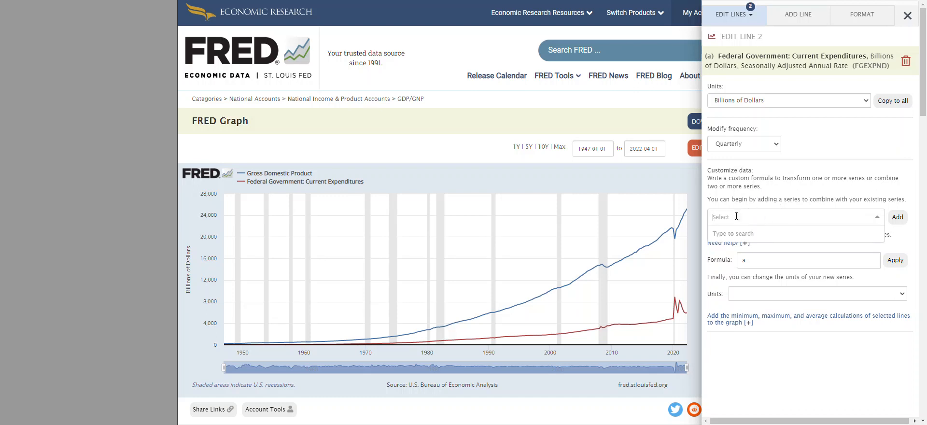
pyautogui.write('gdp')
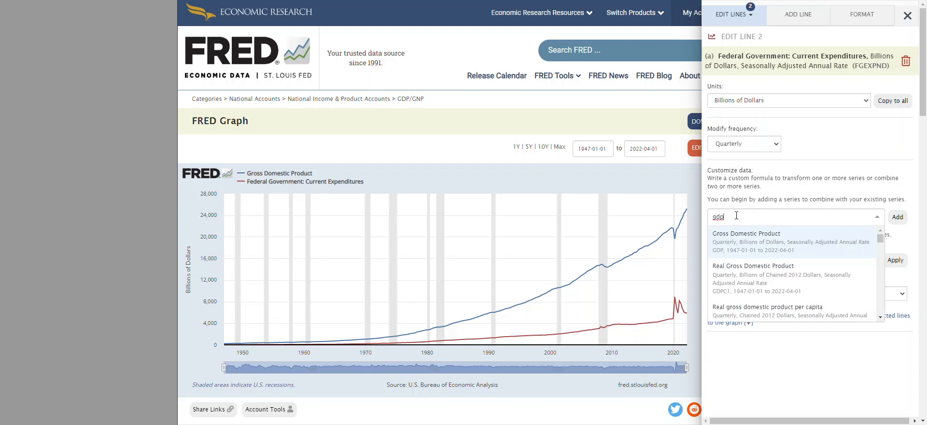
pyautogui.click(750, 242)
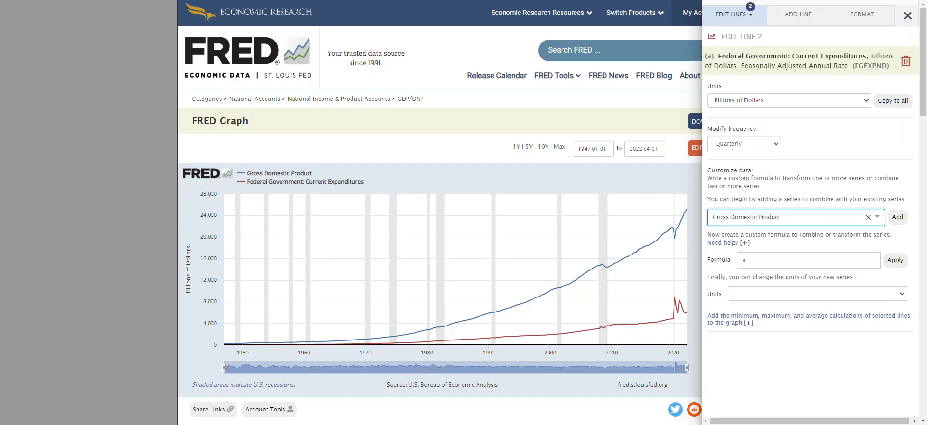
pyautogui.click(899, 218)
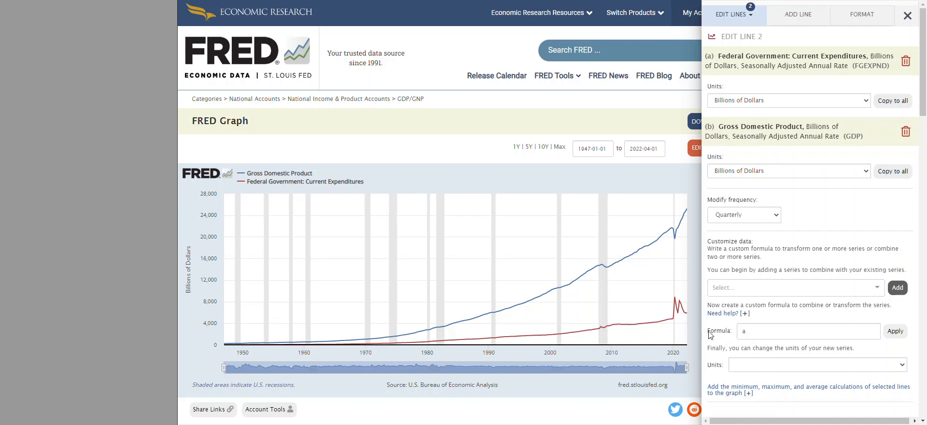
# Apply the formula a/b to line 2 so federal expenditures are divided by Gross Domestic Product.
pyautogui.click(753, 330)
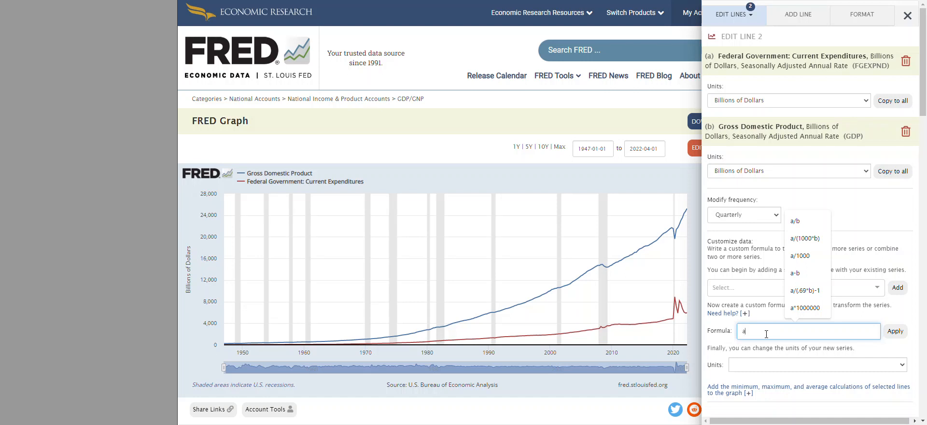
pyautogui.write('/b')
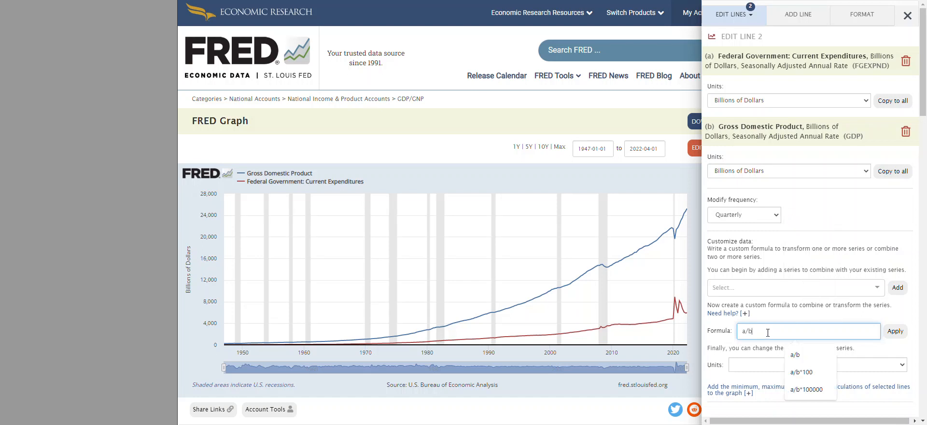
pyautogui.click(897, 337)
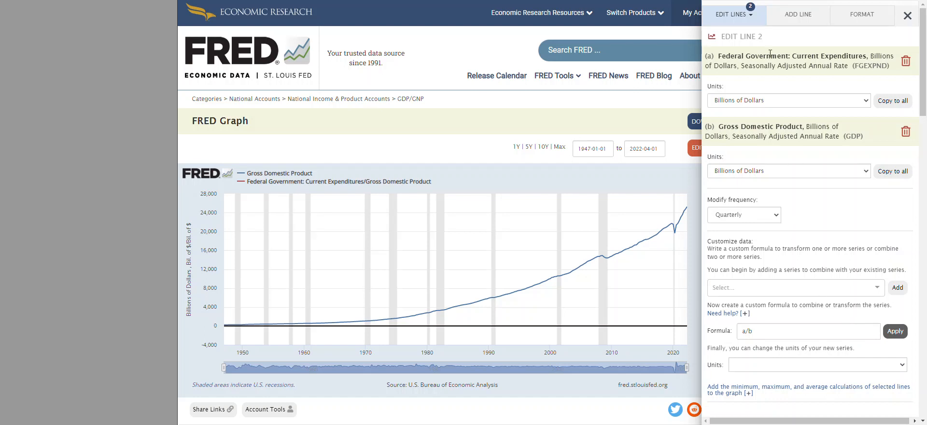
# Set the y-axis position of the federal expenditures/GDP line to the right in the graph's format options.
pyautogui.click(861, 21)
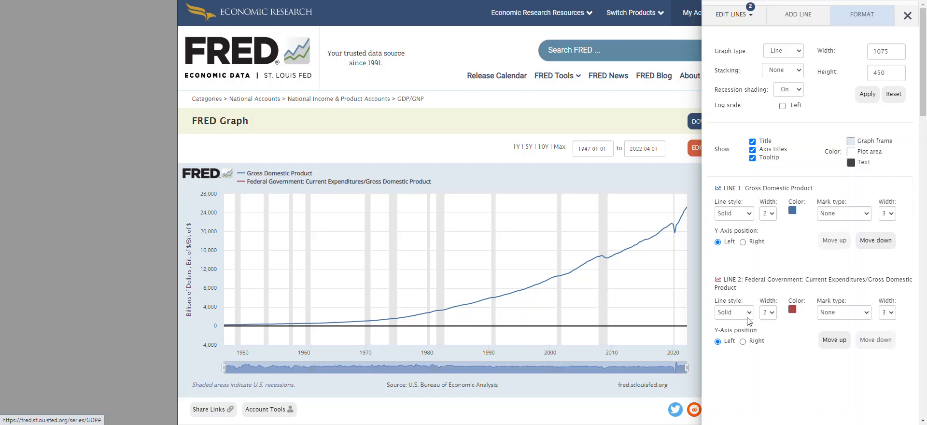
pyautogui.click(742, 342)
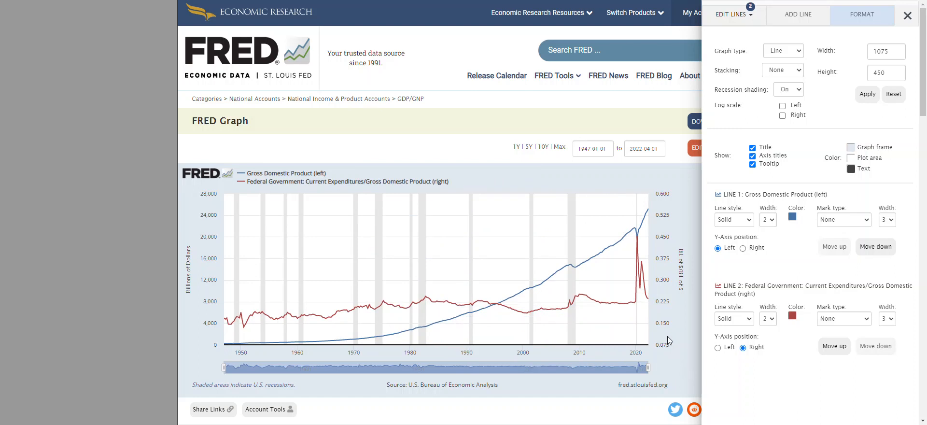
# Try the 5-year date range on the graph and switch back to the maximum range.
pyautogui.click(528, 149)
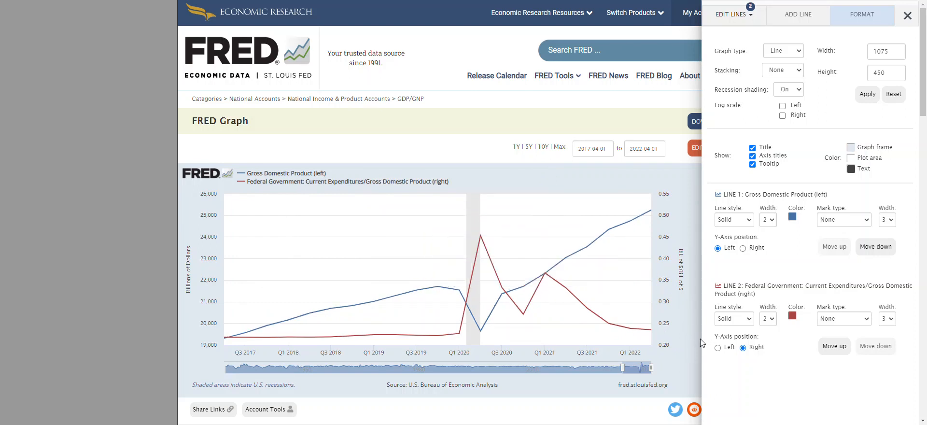
pyautogui.click(558, 147)
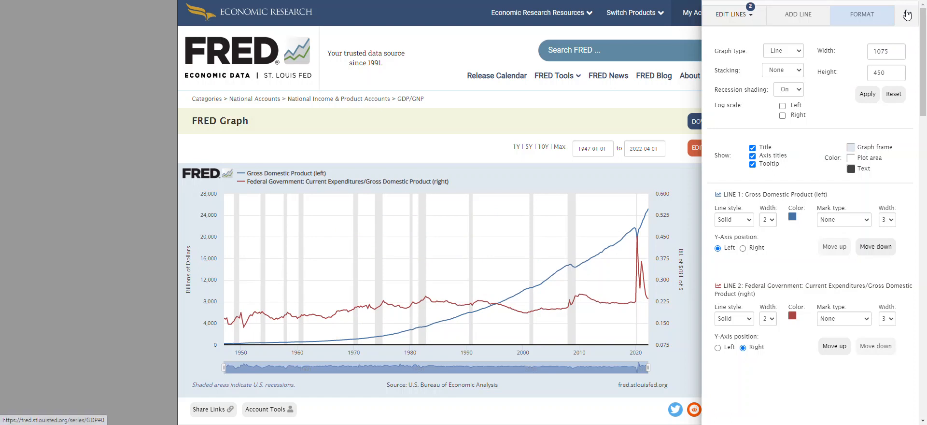
# Close the graph's editing options and look over the account's saved content options.
pyautogui.click(414, 72)
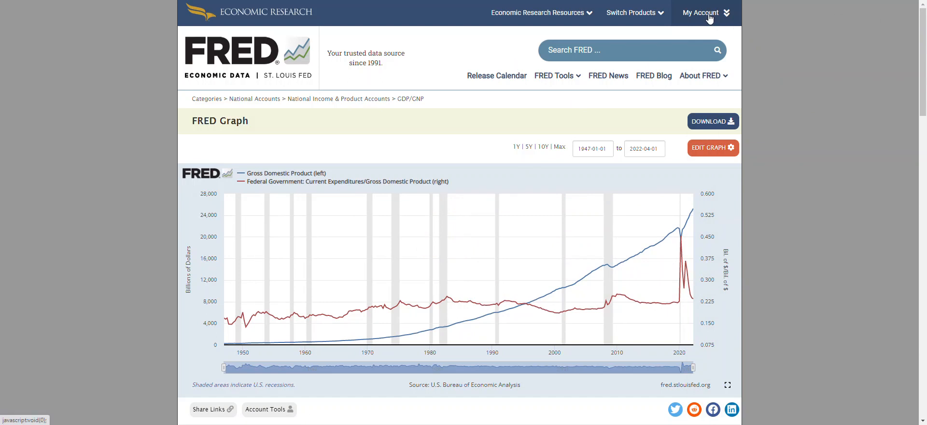
pyautogui.click(710, 18)
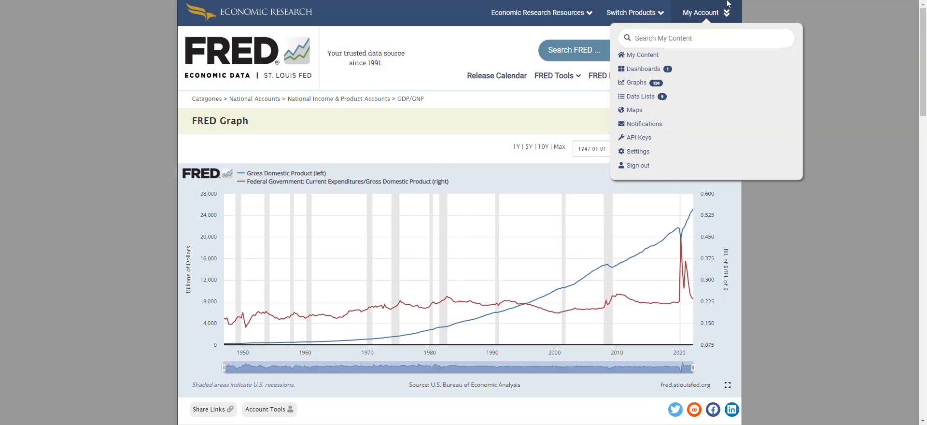
pyautogui.click(824, 31)
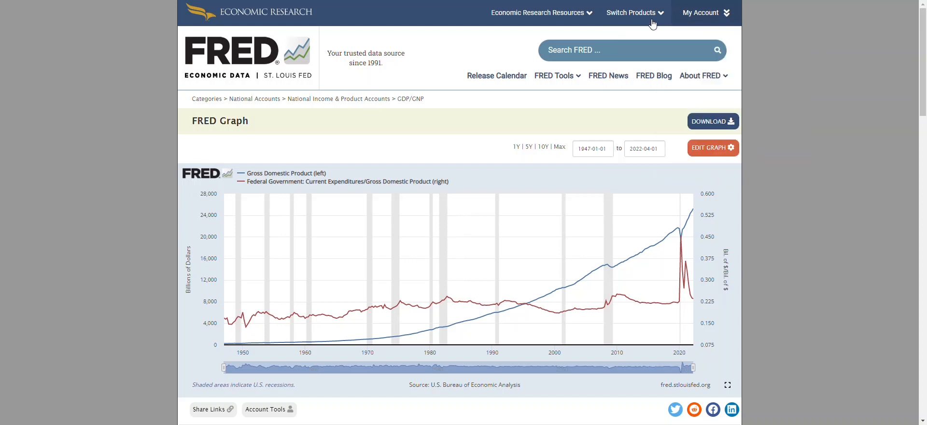
# Save the graph to the account under the title "GDP versus G/GDP", keeping the default observation range and category.
pyautogui.scroll(-1, 331, 408)
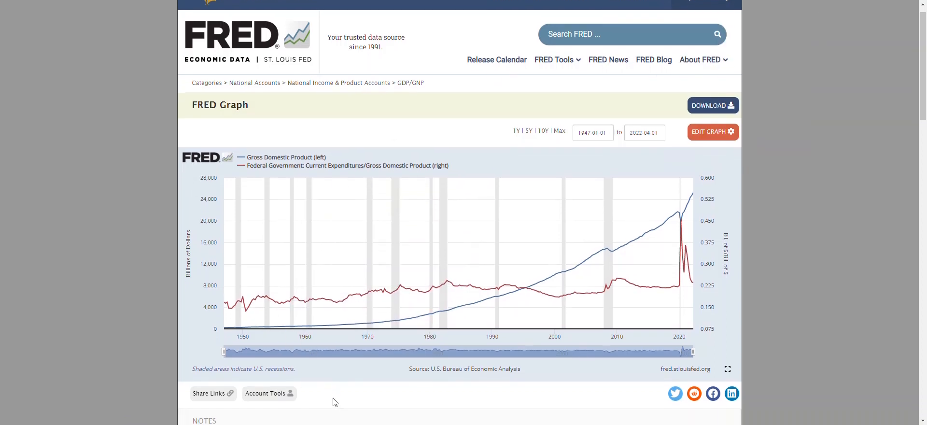
pyautogui.click(273, 368)
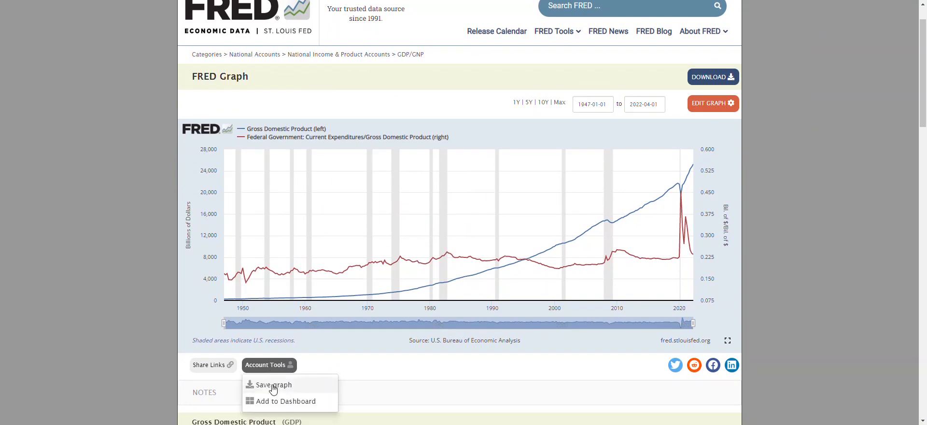
pyautogui.click(271, 385)
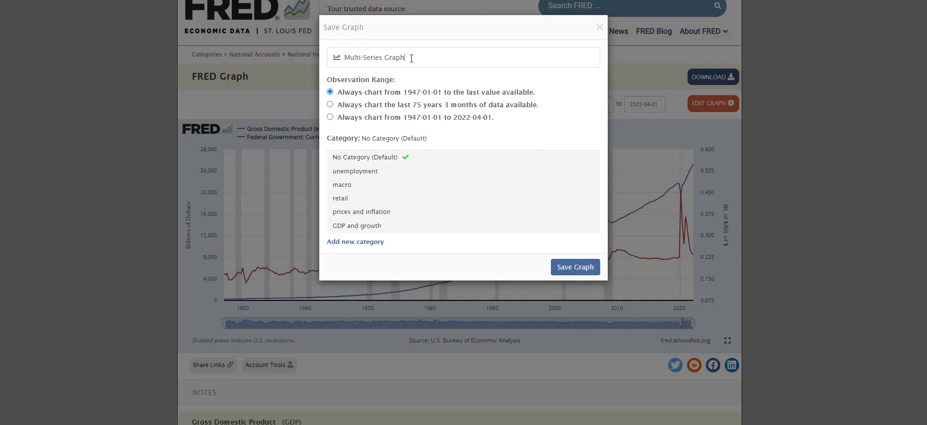
pyautogui.moveTo(409, 58); pyautogui.dragTo(337, 60)
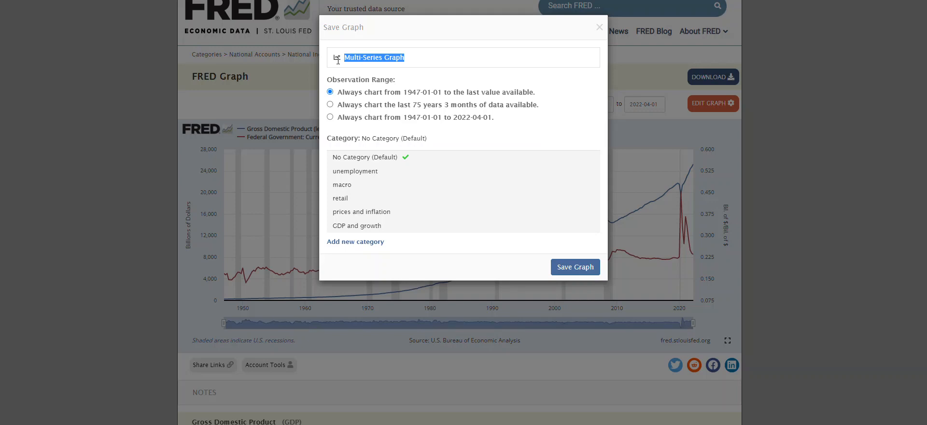
pyautogui.write('GDP')
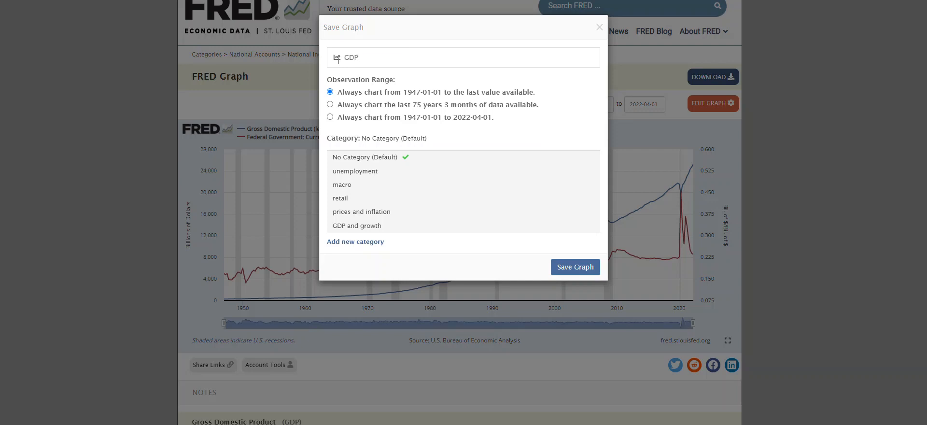
pyautogui.write(' versus G/GDP')
pyautogui.click(574, 274)
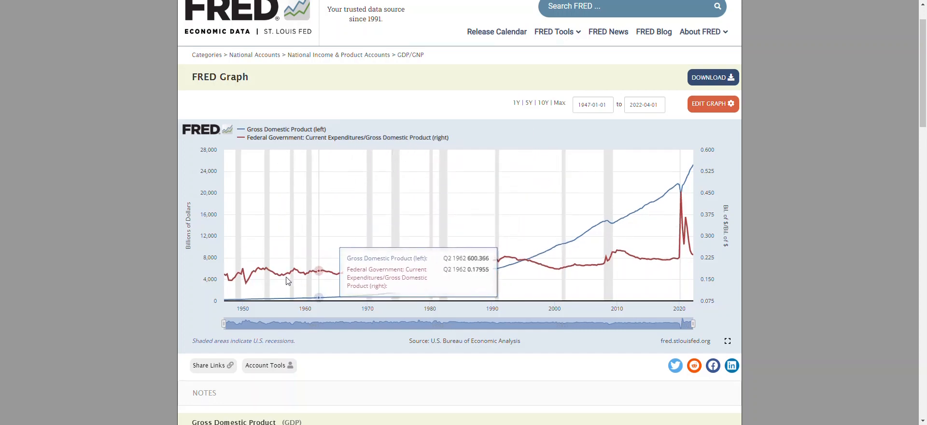
# Look over the graph's link-sharing options, including page short URL, website embedding and image short URL.
pyautogui.click(213, 369)
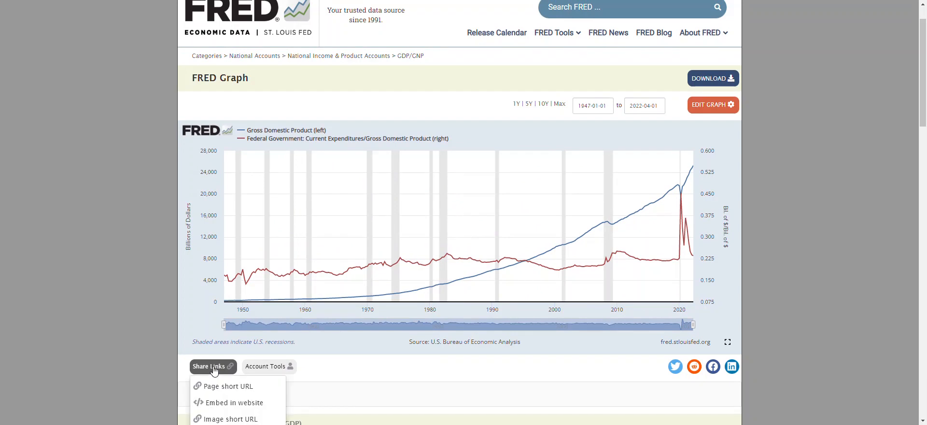
pyautogui.scroll(-1, 214, 370)
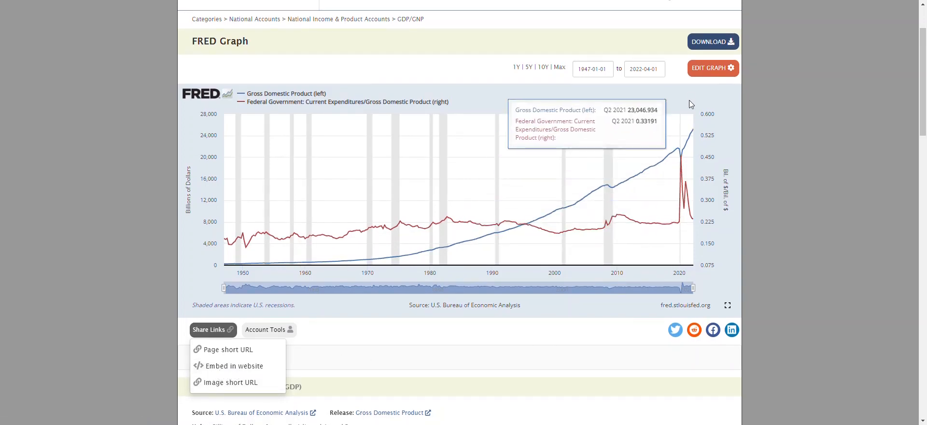
pyautogui.scroll(2, 682, 44)
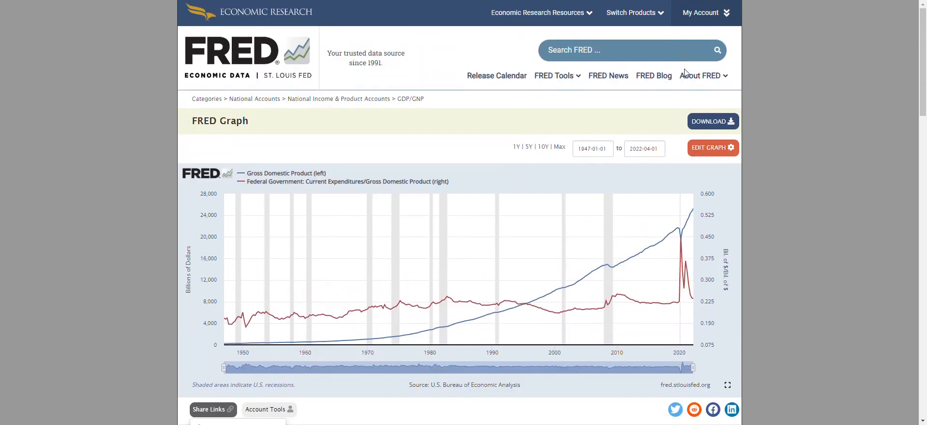
# Download the graph as a PNG image to the Desktop, replacing the existing file "Module 11 graph.png".
pyautogui.click(721, 125)
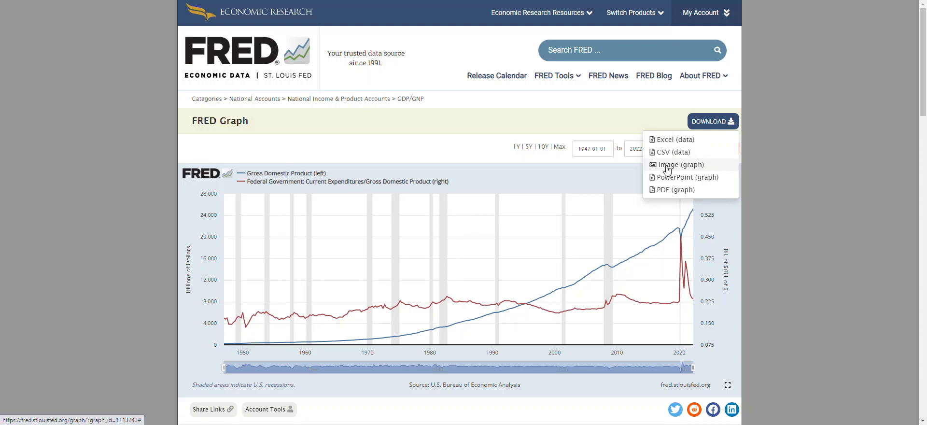
pyautogui.click(666, 166)
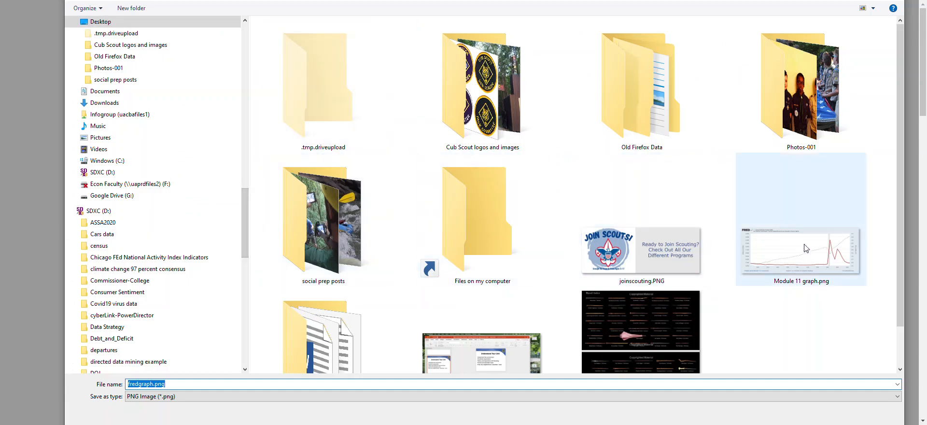
pyautogui.click(791, 266)
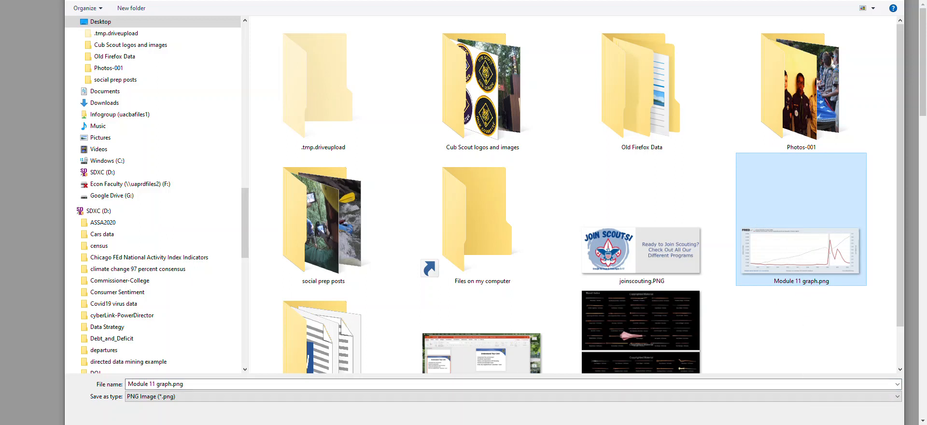
pyautogui.press('Return')
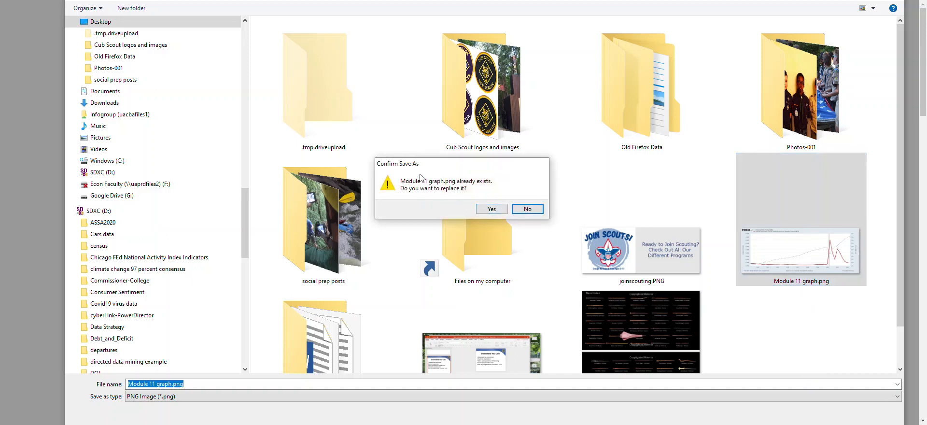
pyautogui.click(491, 209)
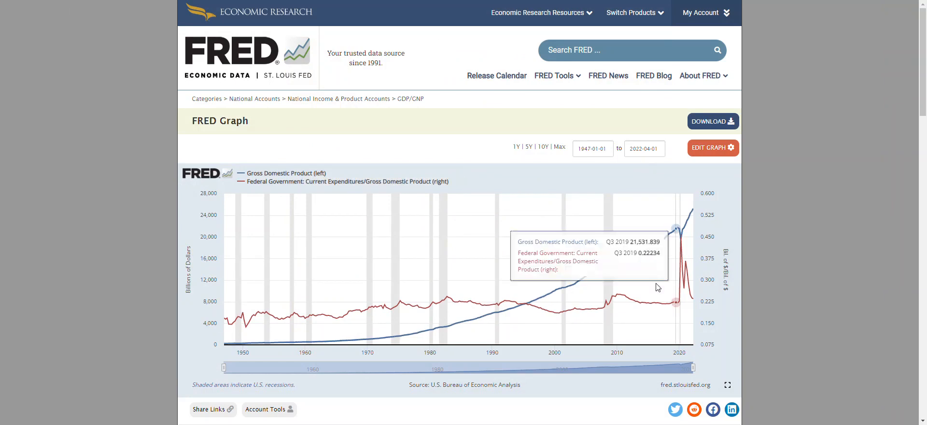
# Switch to the Module 11 assessment form in Word and read through its instructions and questions as far as the FRED graph upload in question 2.
pyautogui.moveTo(700, 424)
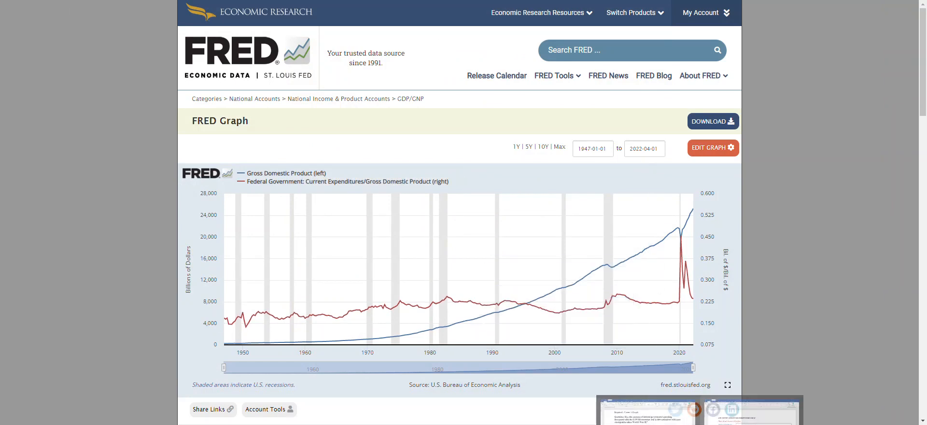
pyautogui.click(751, 423)
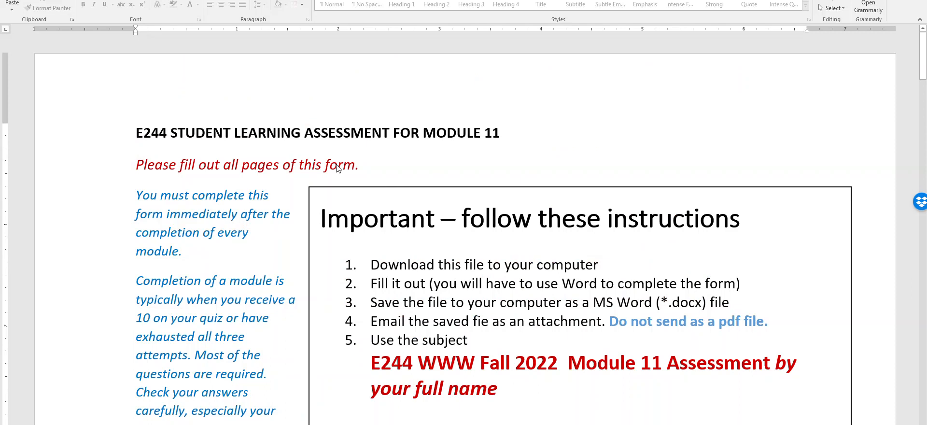
pyautogui.scroll(-6, 330, 187)
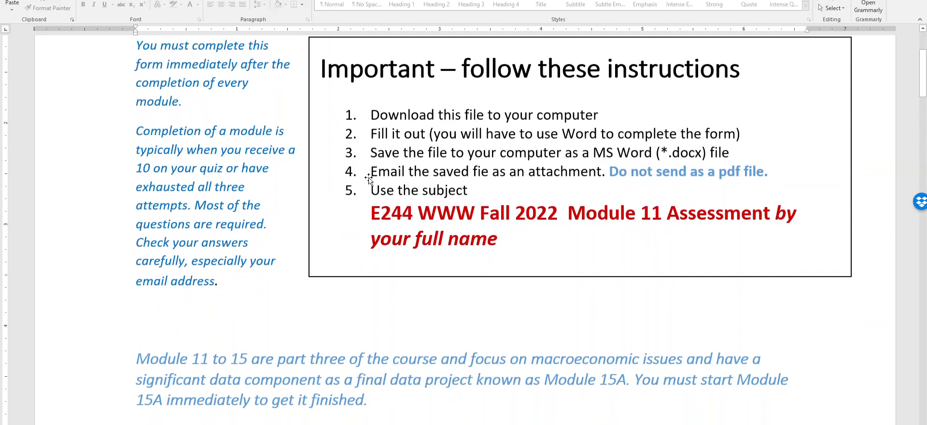
pyautogui.scroll(-1, 369, 177)
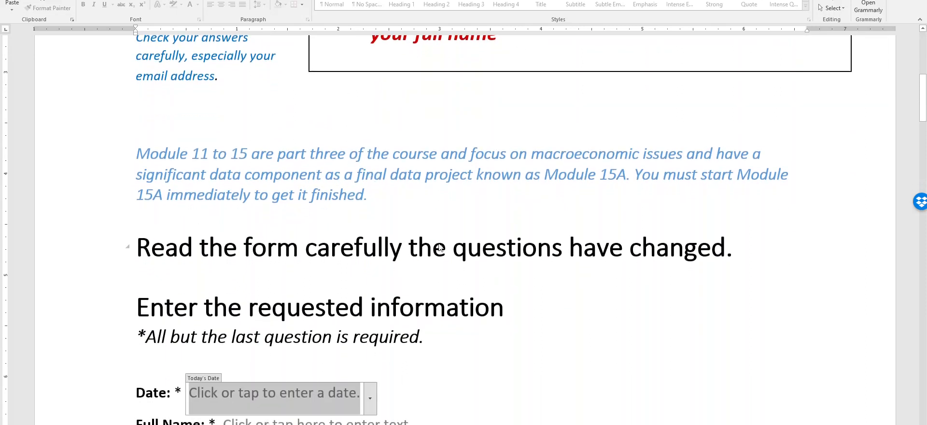
pyautogui.scroll(-6, 530, 238)
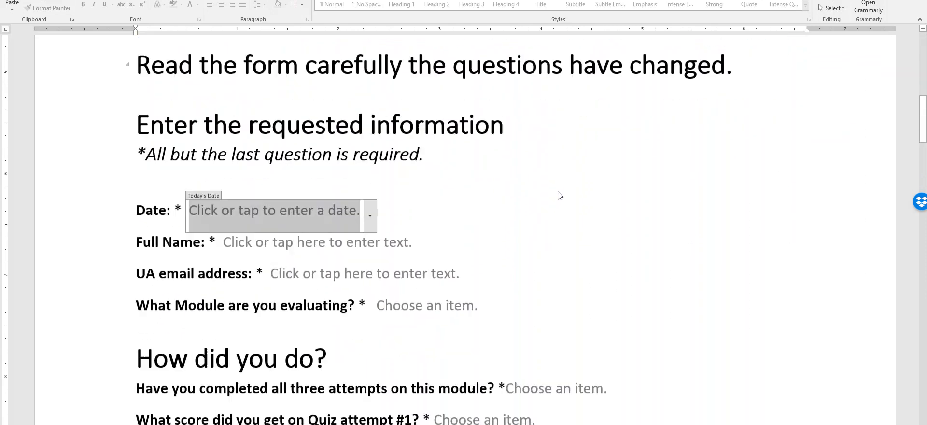
pyautogui.scroll(-1, 556, 182)
pyautogui.scroll(-10, 531, 164)
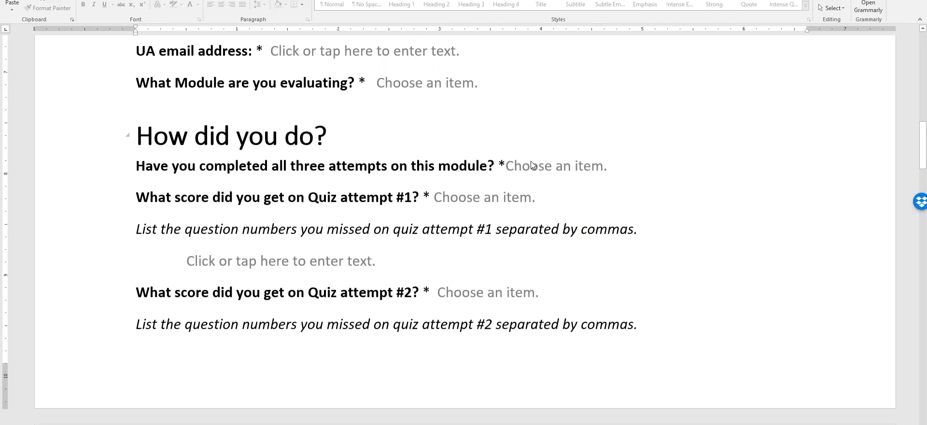
pyautogui.scroll(-8, 508, 157)
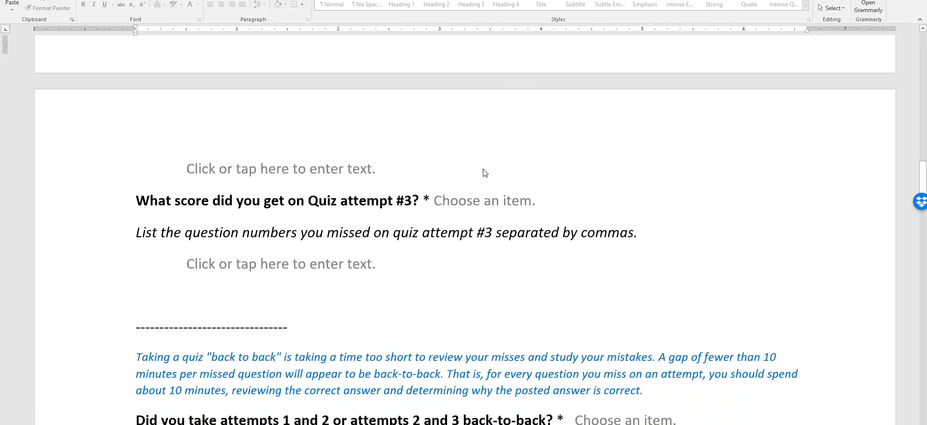
pyautogui.scroll(-4, 458, 161)
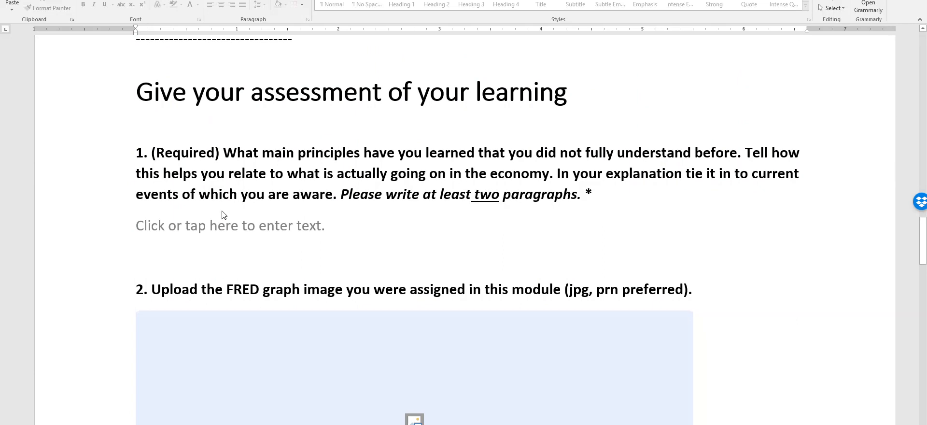
pyautogui.scroll(-1, 241, 209)
pyautogui.scroll(-2, 341, 180)
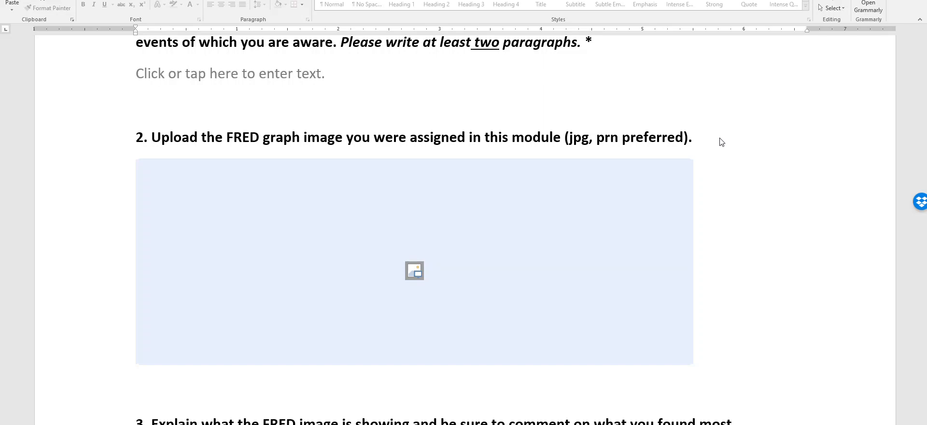
# Insert the image file "Module 11 graph.png" from the Desktop into the picture placeholder under question 2.
pyautogui.click(415, 273)
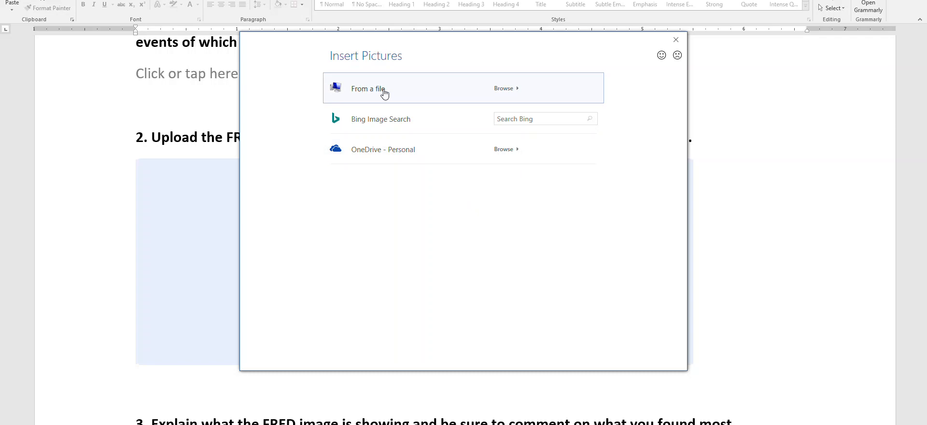
pyautogui.click(367, 95)
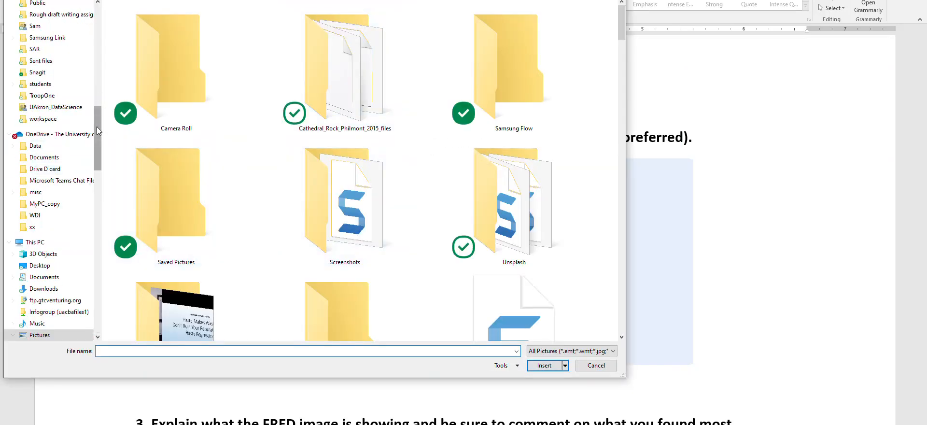
pyautogui.scroll(15, 53, 27)
pyautogui.click(52, 26)
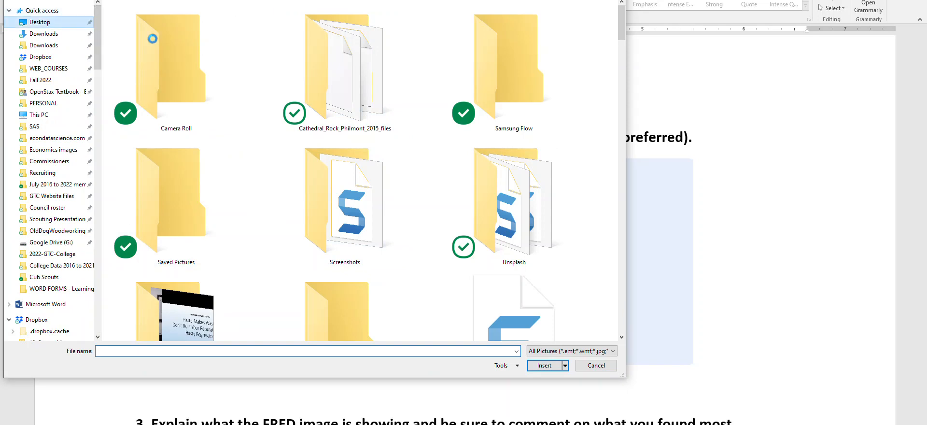
pyautogui.scroll(-10, 495, 222)
pyautogui.scroll(-3, 492, 233)
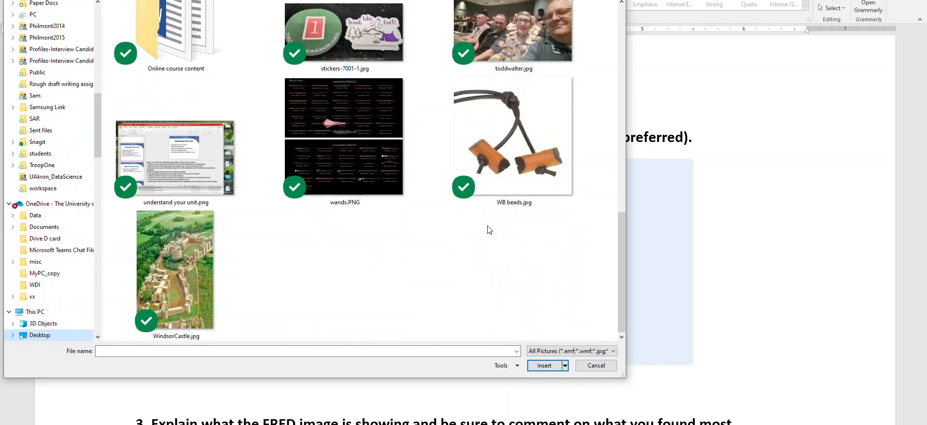
pyautogui.scroll(7, 486, 218)
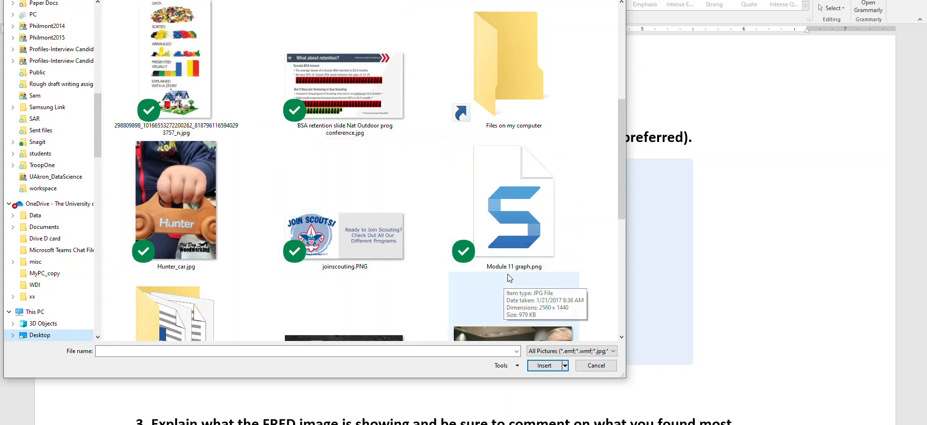
pyautogui.click(506, 235)
pyautogui.click(544, 365)
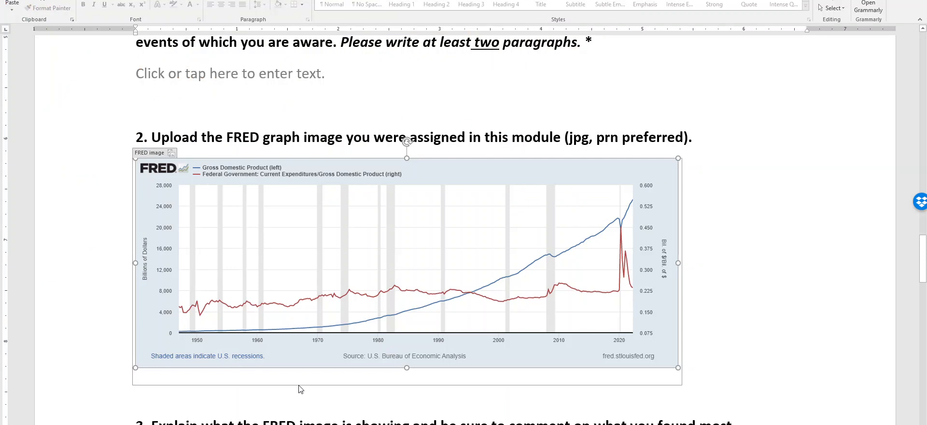
pyautogui.click(751, 343)
# Review the inserted graph along with question 3 on explaining the FRED image and question 1 on the principles learned.
pyautogui.scroll(-1, 692, 287)
pyautogui.scroll(-15, 693, 286)
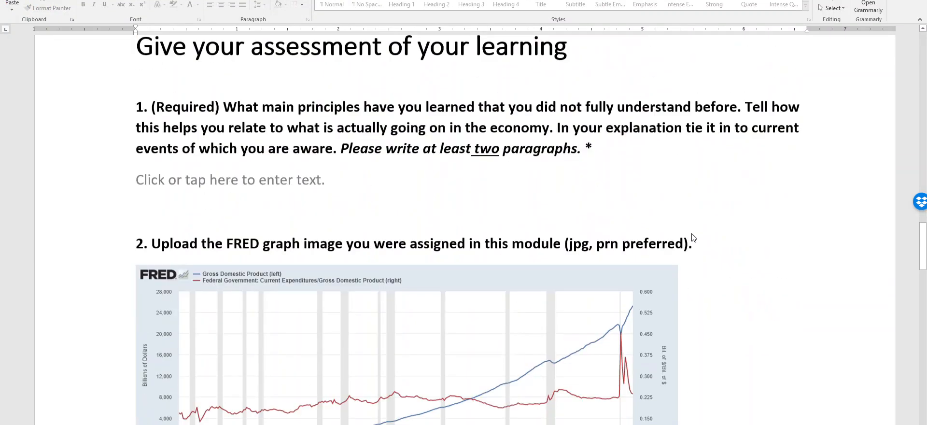
pyautogui.scroll(-1, 692, 228)
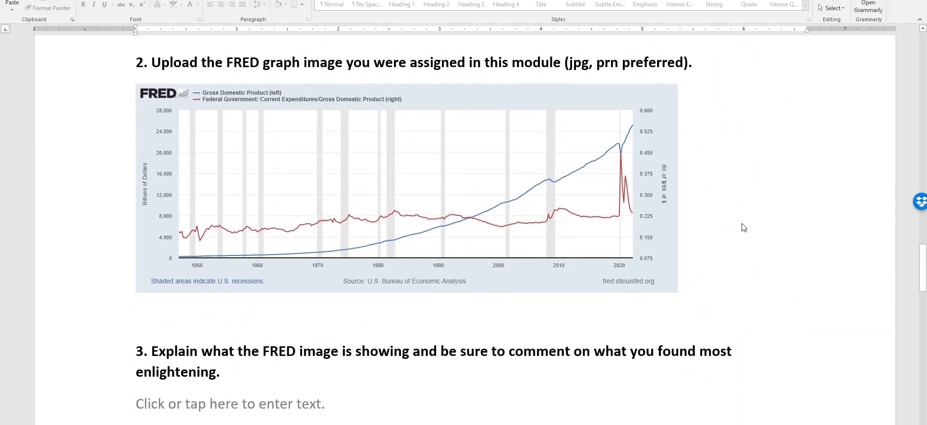
pyautogui.scroll(-2, 737, 225)
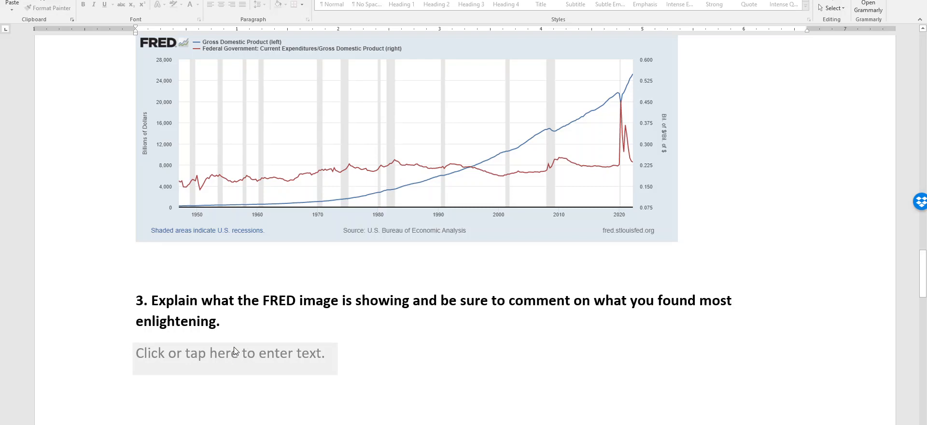
pyautogui.scroll(10, 575, 285)
pyautogui.scroll(3, 575, 285)
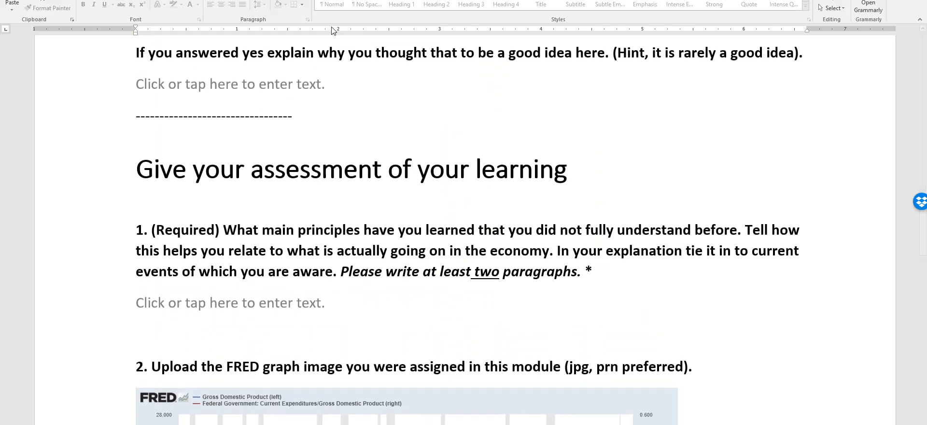